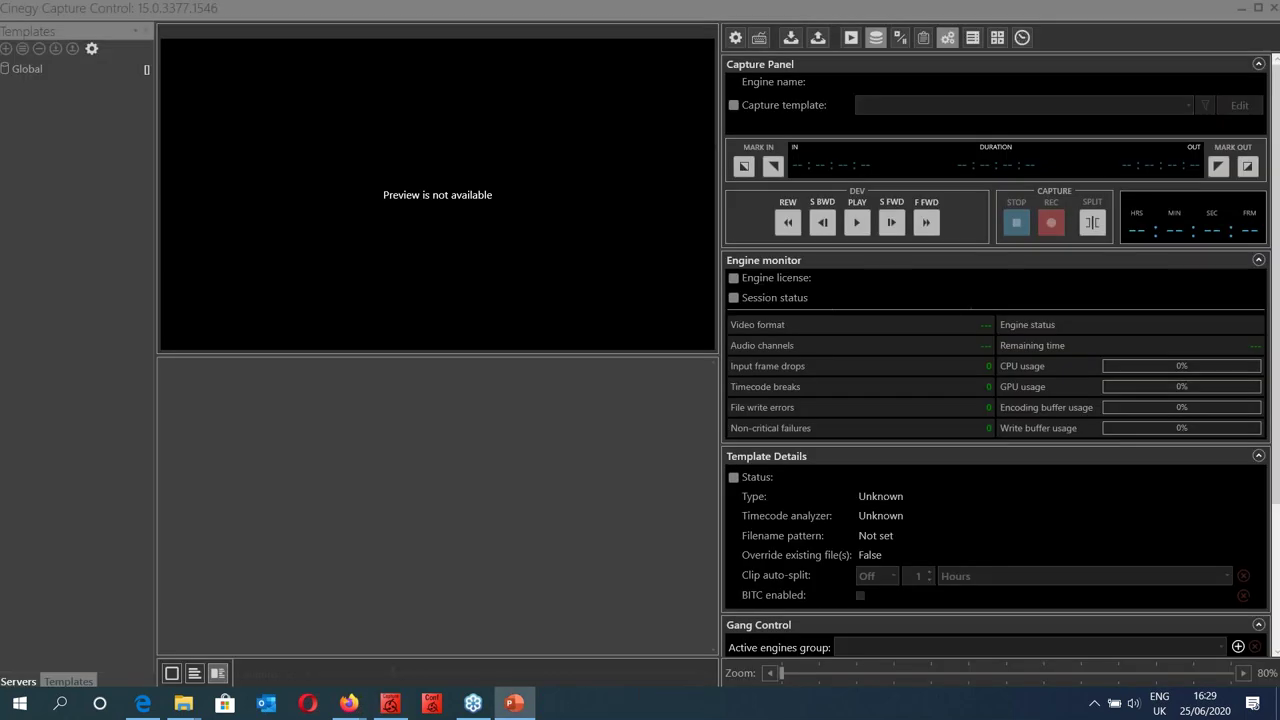
# Step: Switch to PowerPoint and close the webinar slide presentation
pyautogui.click(514, 704)
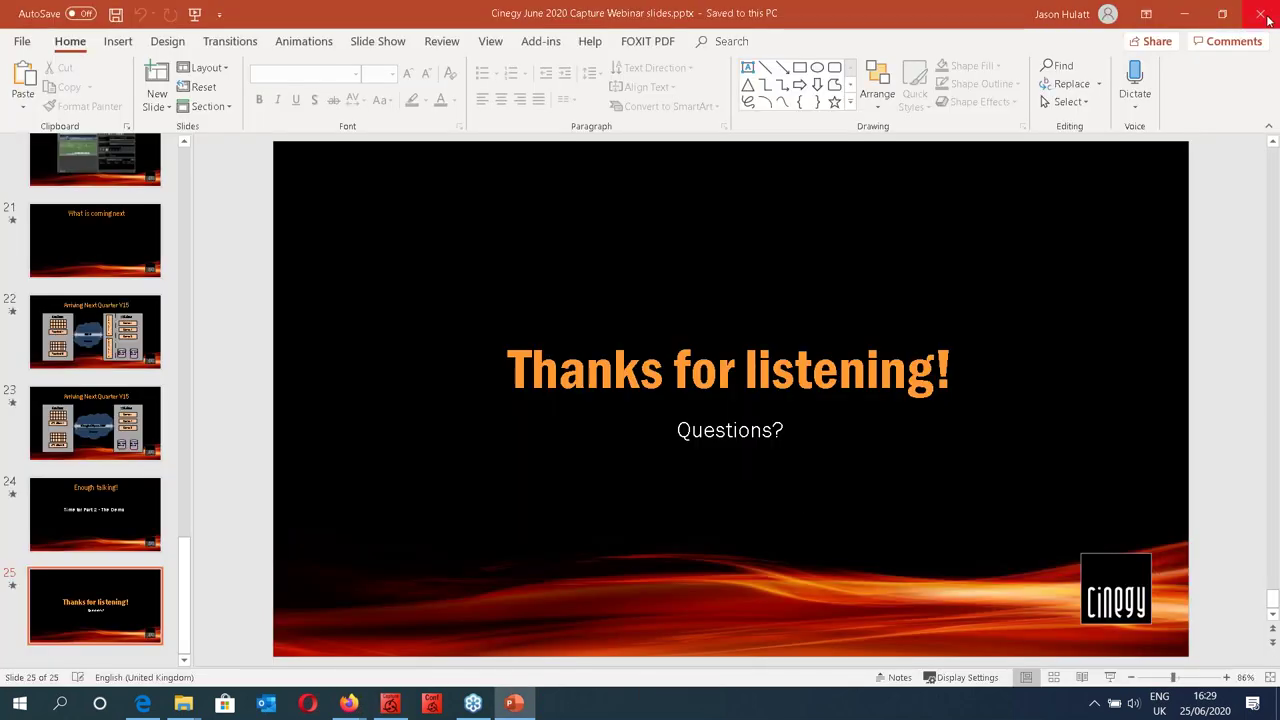
pyautogui.click(1256, 14)
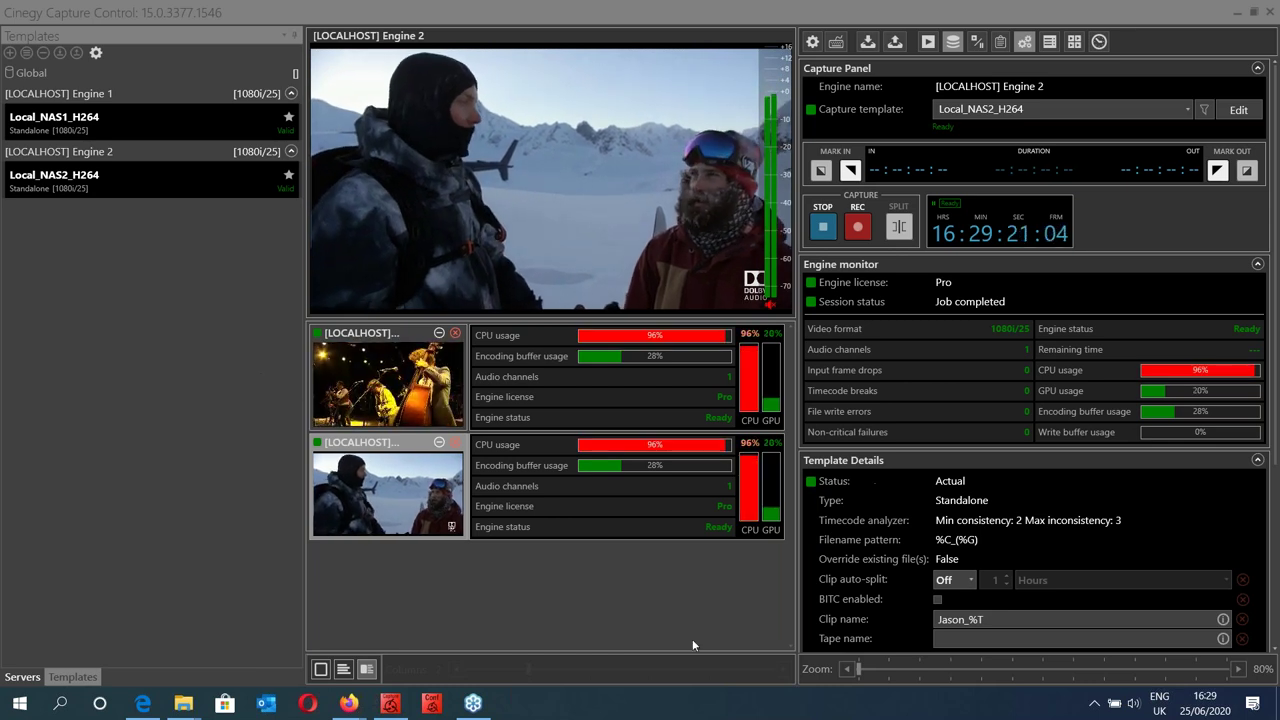
# Step: Select Engine 1 in the preview-only layout and restore the layout that combines previews with engine status
pyautogui.click(320, 670)
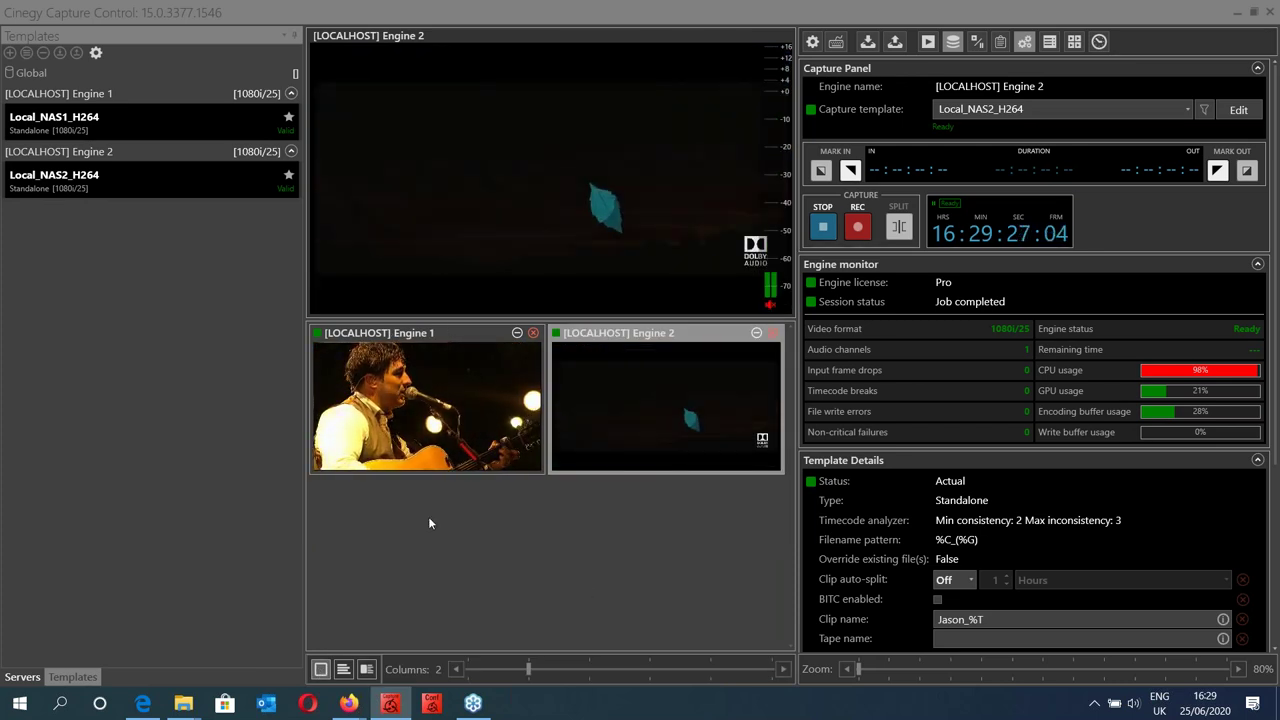
pyautogui.click(430, 419)
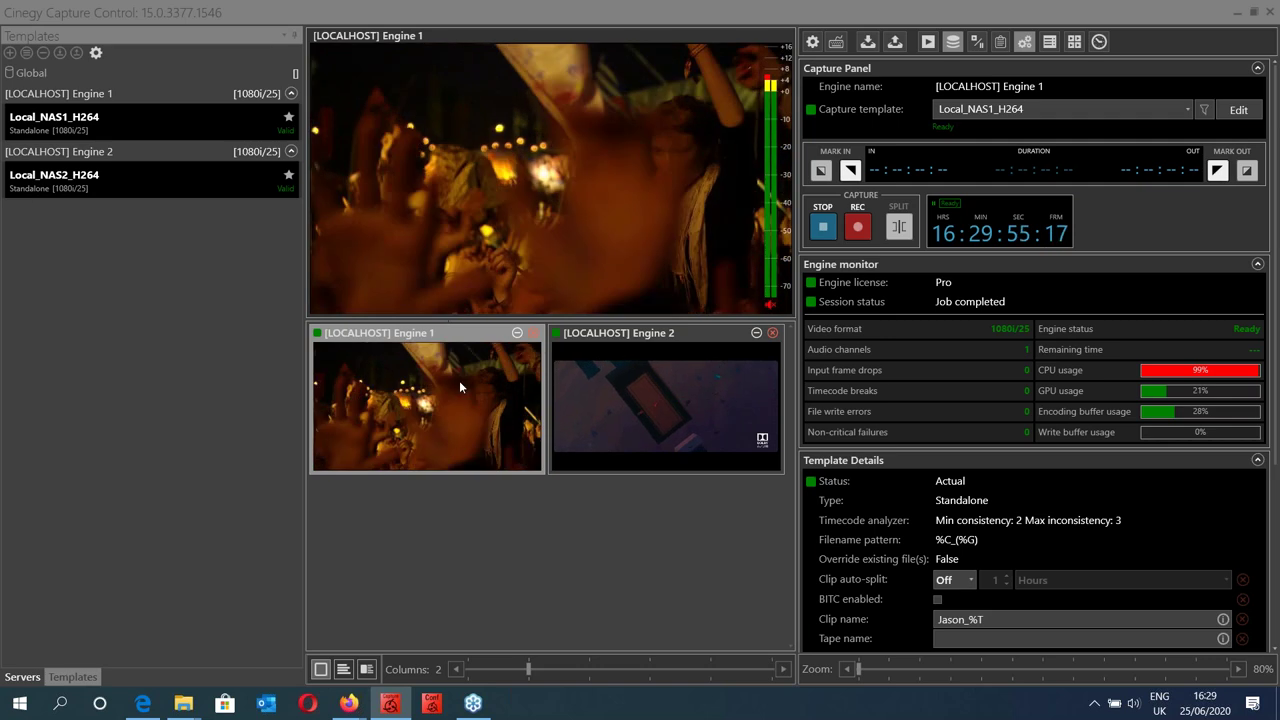
pyautogui.click(366, 670)
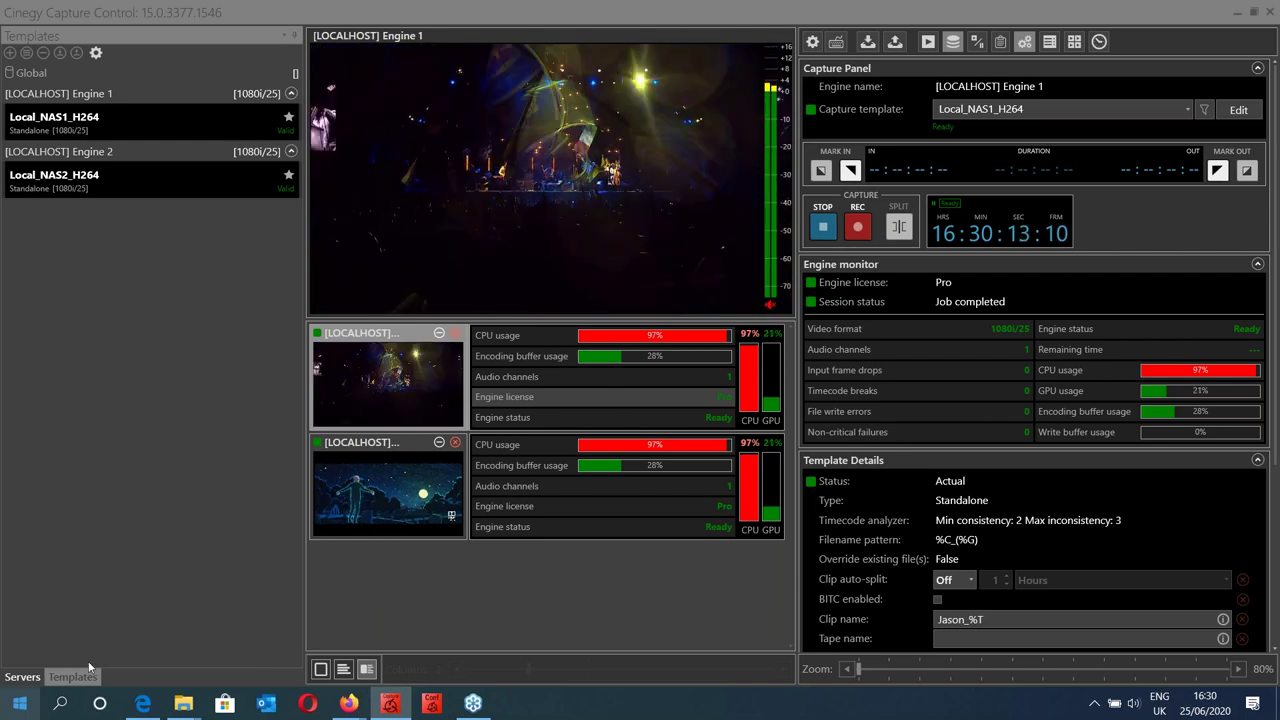
pyautogui.rightClick(145, 708)
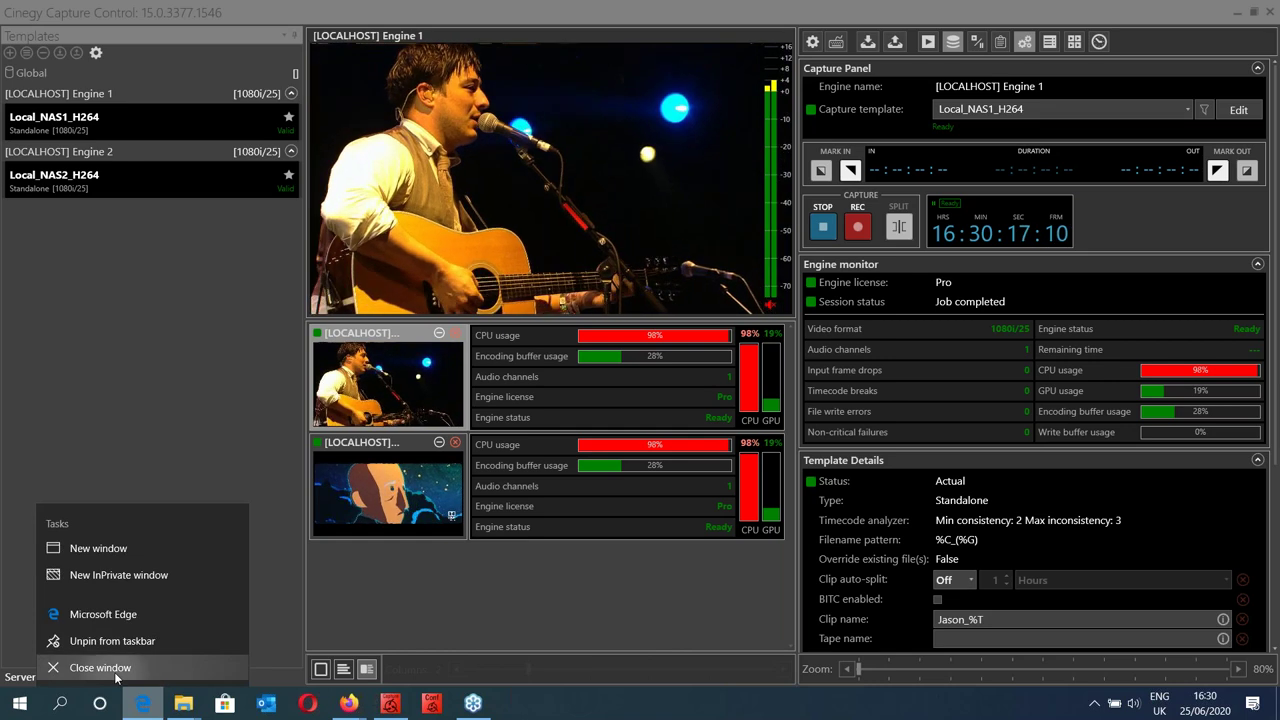
pyautogui.click(115, 677)
pyautogui.click(930, 117)
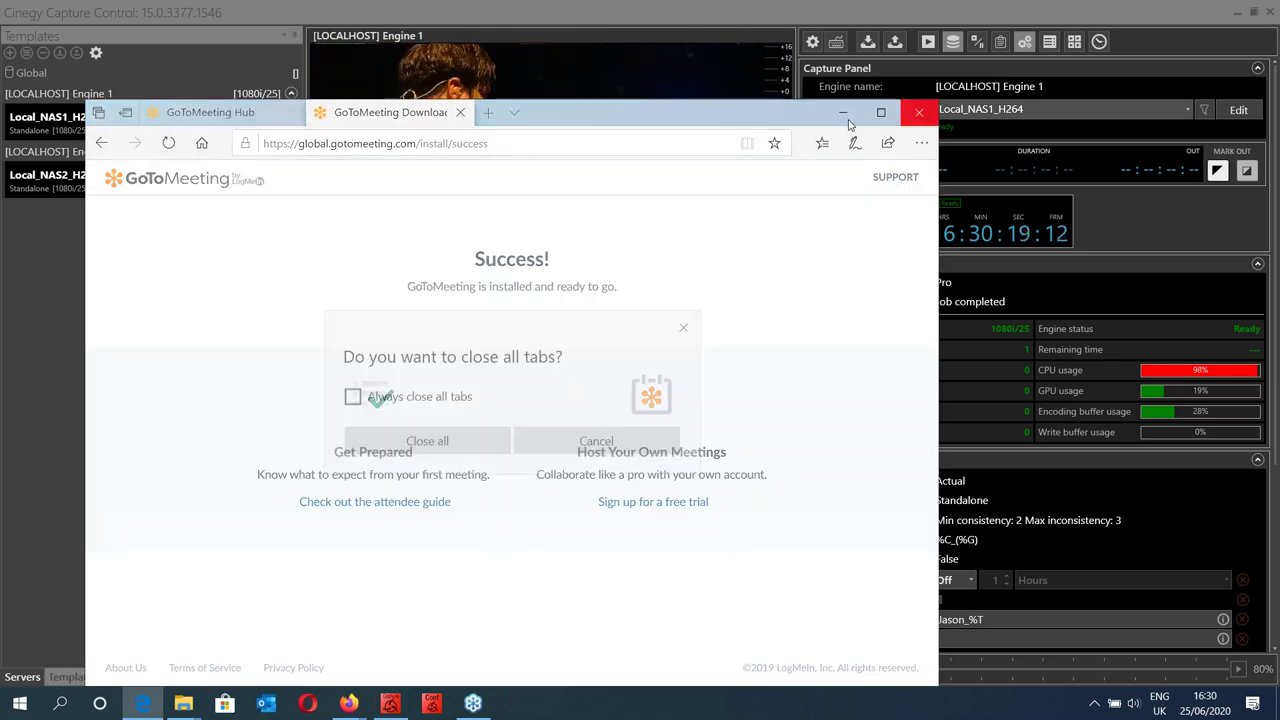
pyautogui.click(596, 441)
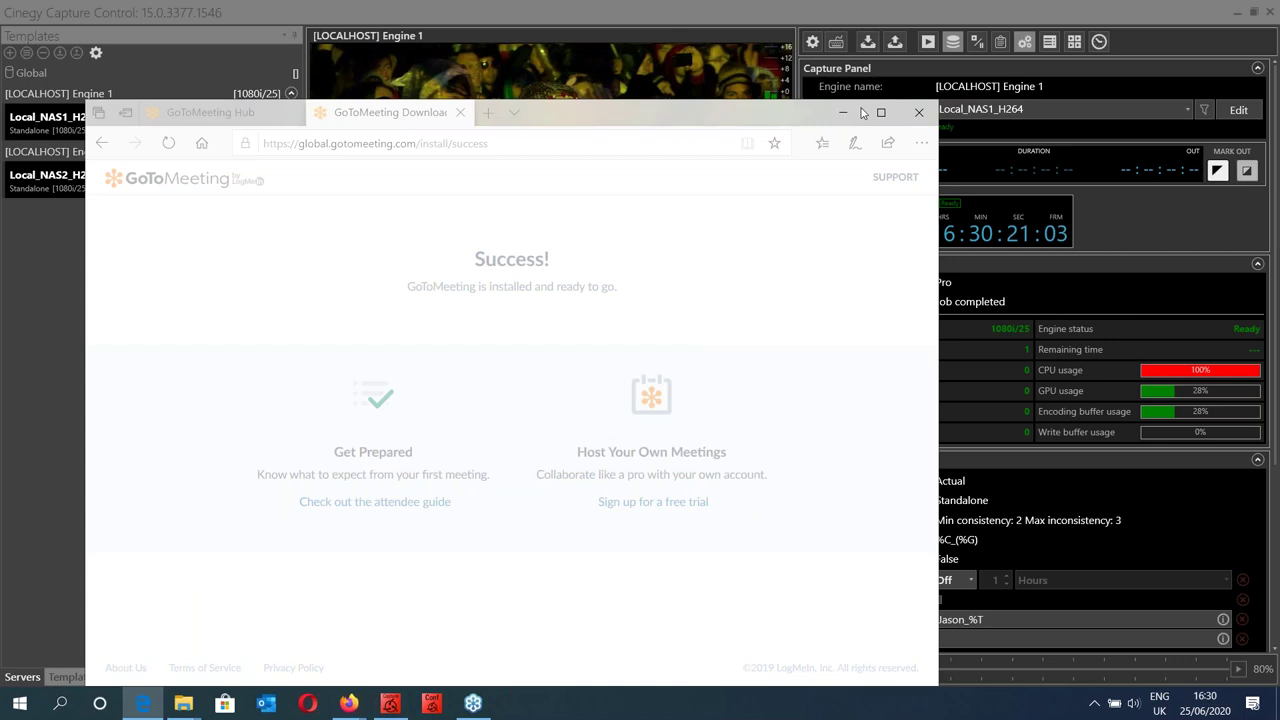
pyautogui.click(843, 113)
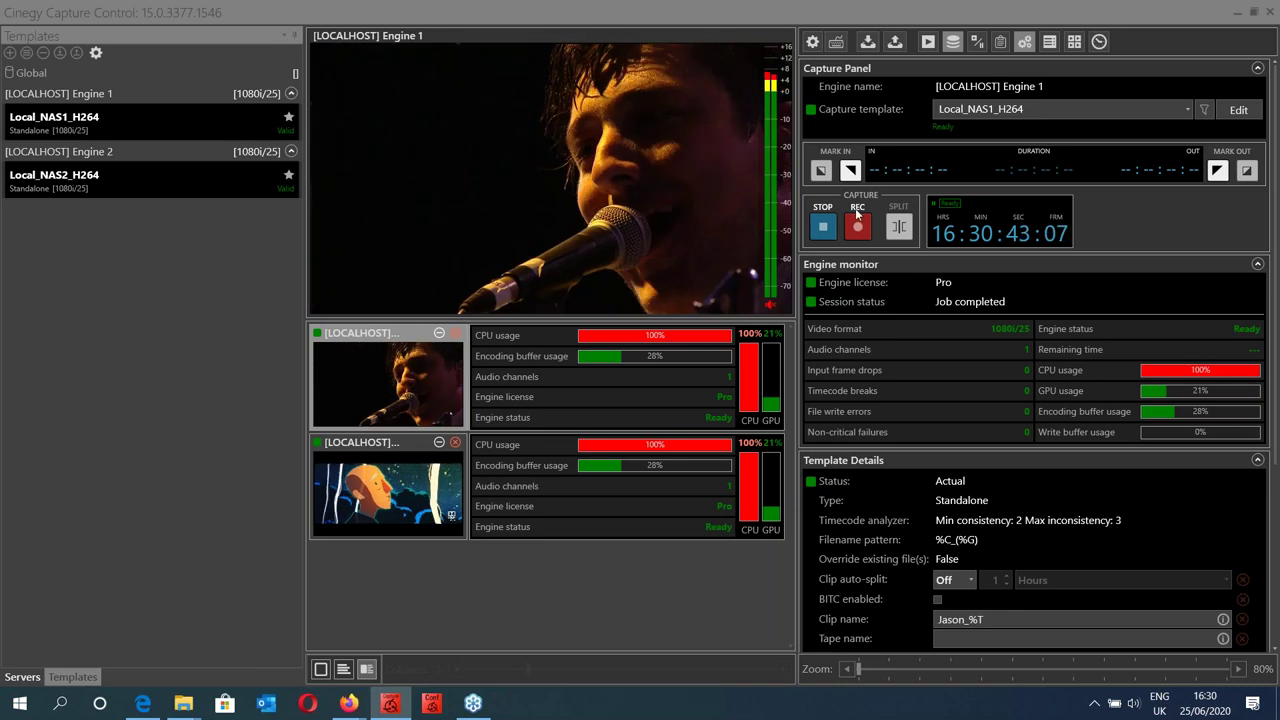
# Step: Record a clip of about 11 seconds on Engine 1 with the Local_NAS1_H264 template
pyautogui.click(1190, 106)
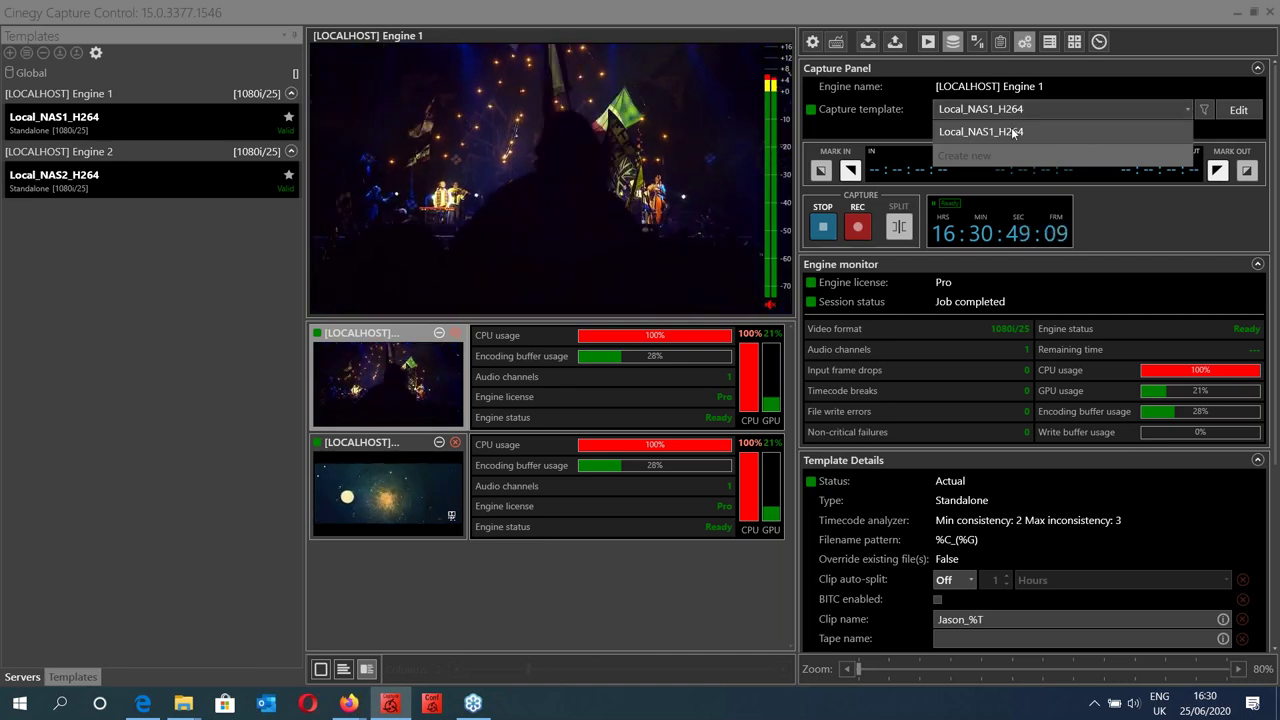
pyautogui.click(1044, 140)
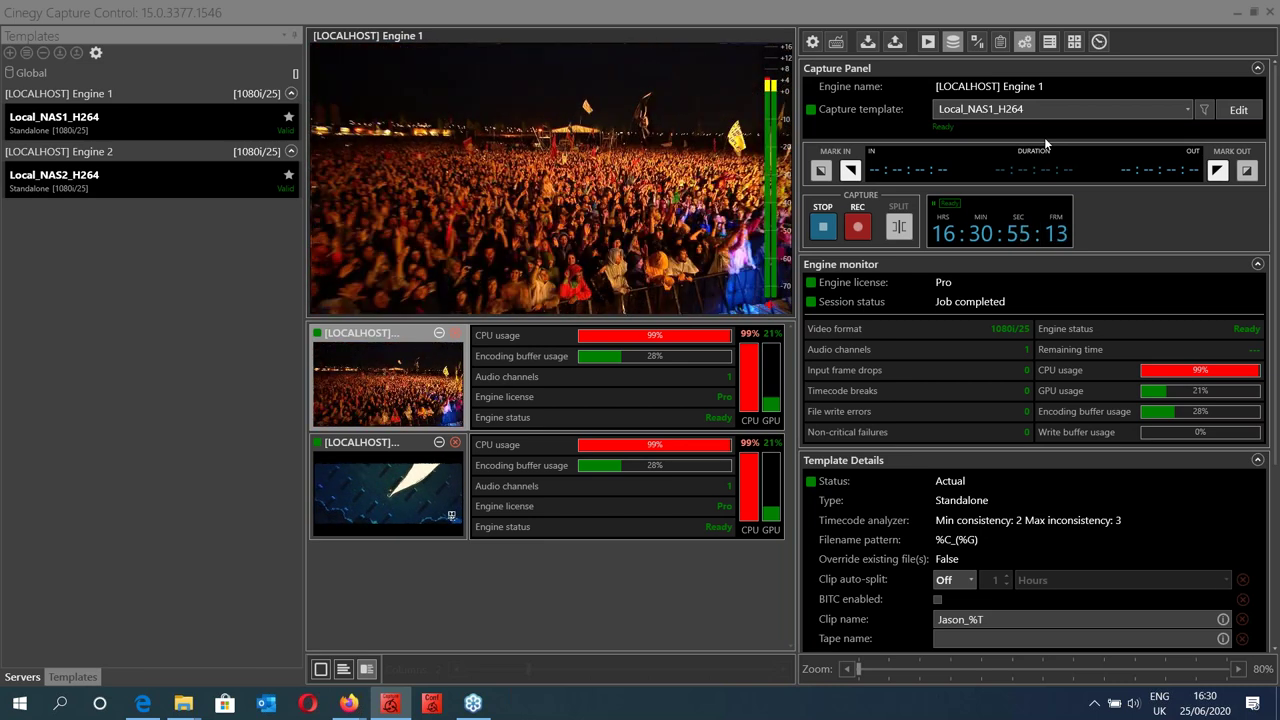
pyautogui.click(857, 228)
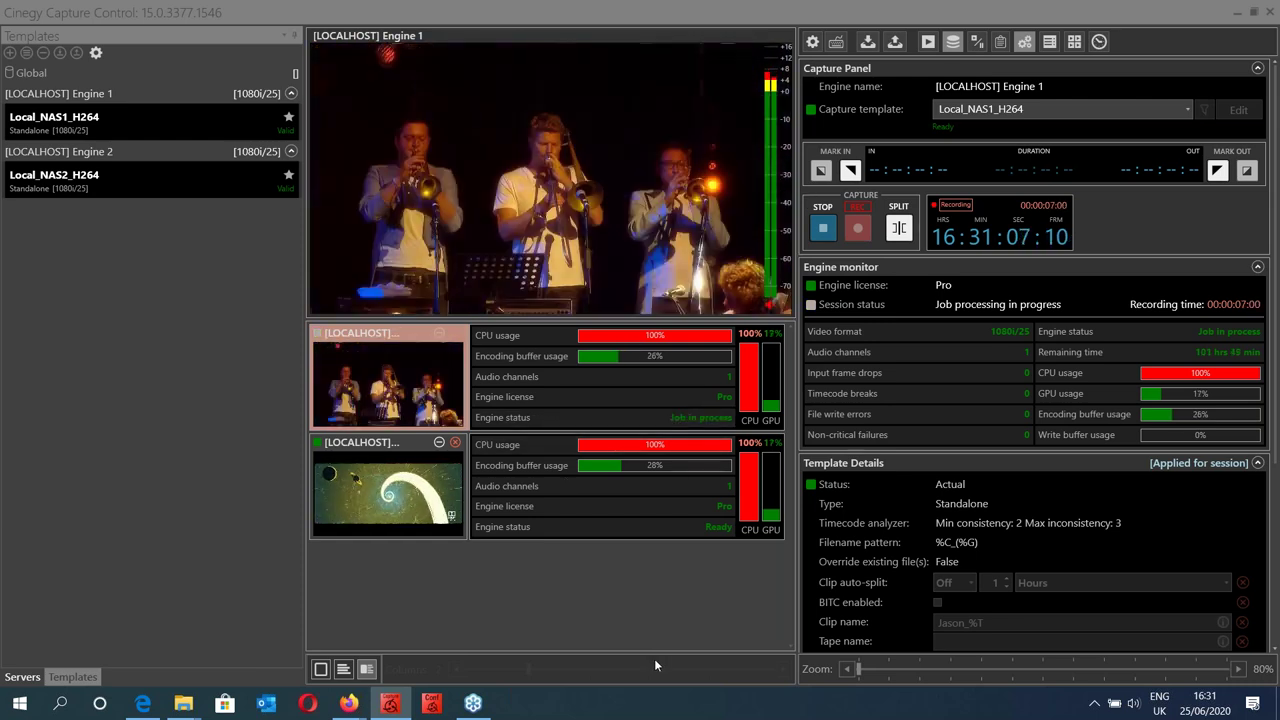
pyautogui.click(823, 229)
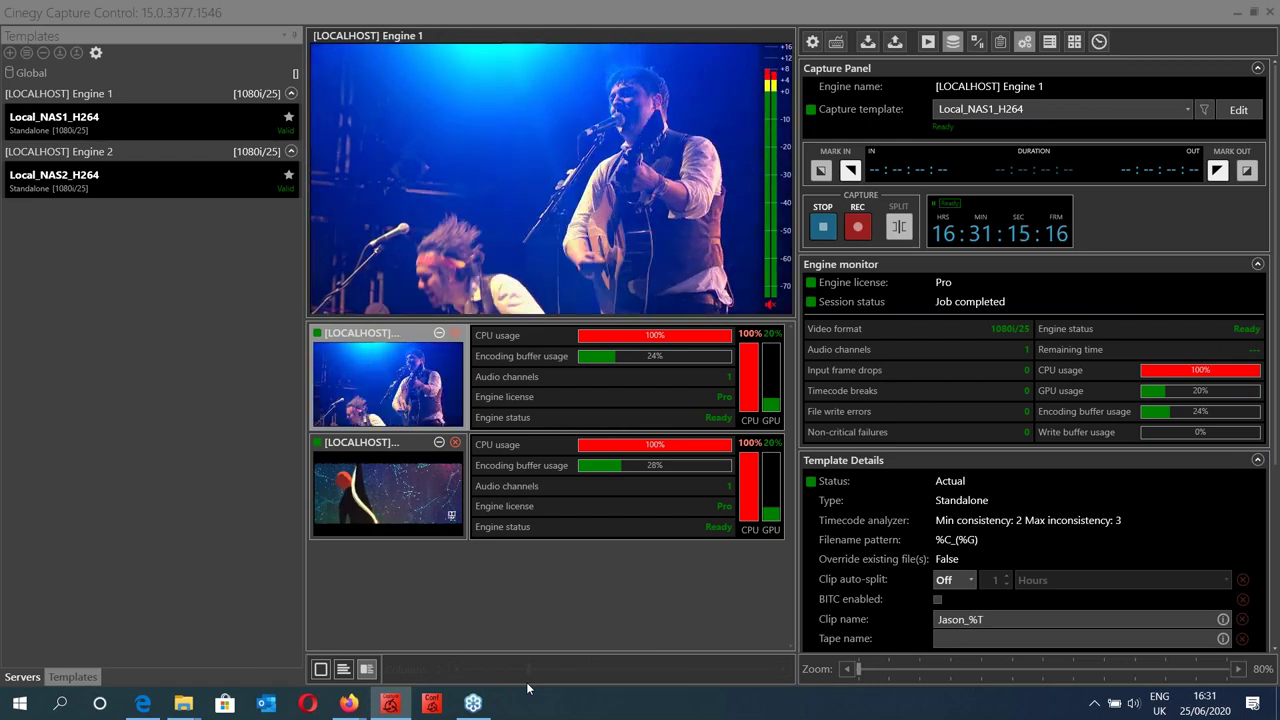
# Step: Open the recorded MXF clip from the Nas_1 folder of the NAS (D:) drive in Cinegy Player
pyautogui.moveTo(185, 708)
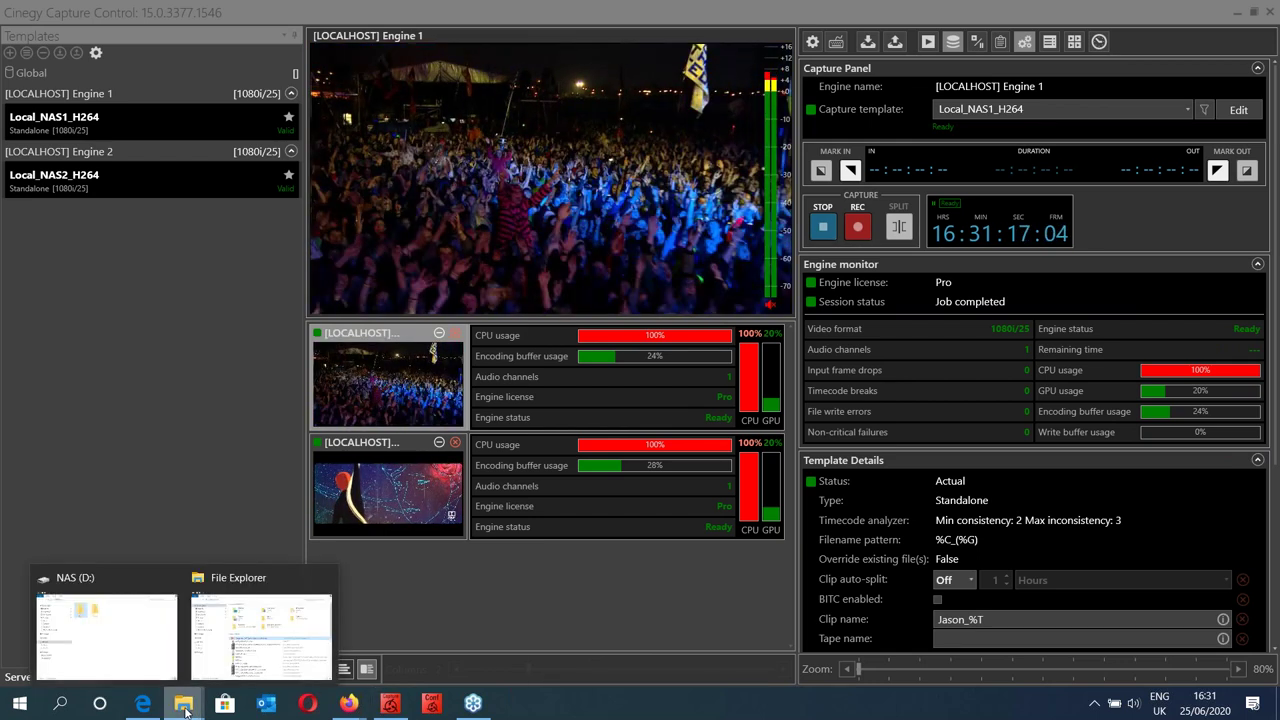
pyautogui.click(113, 635)
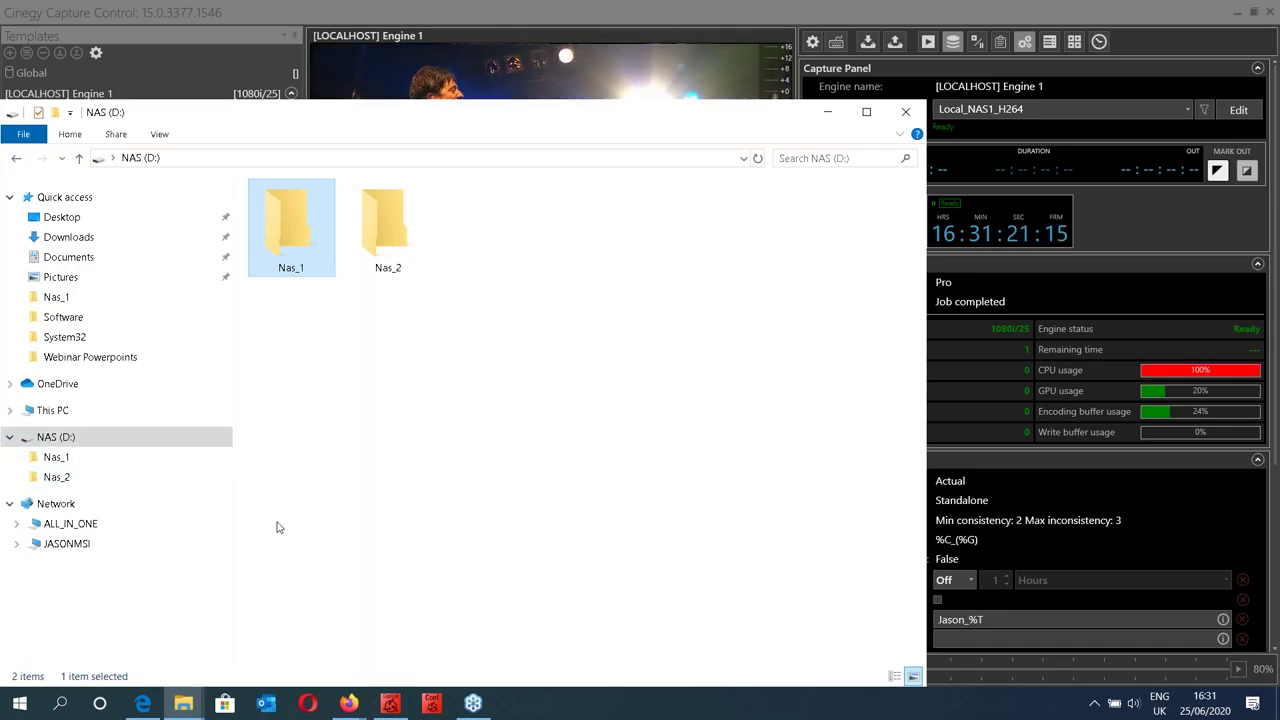
pyautogui.click(56, 457)
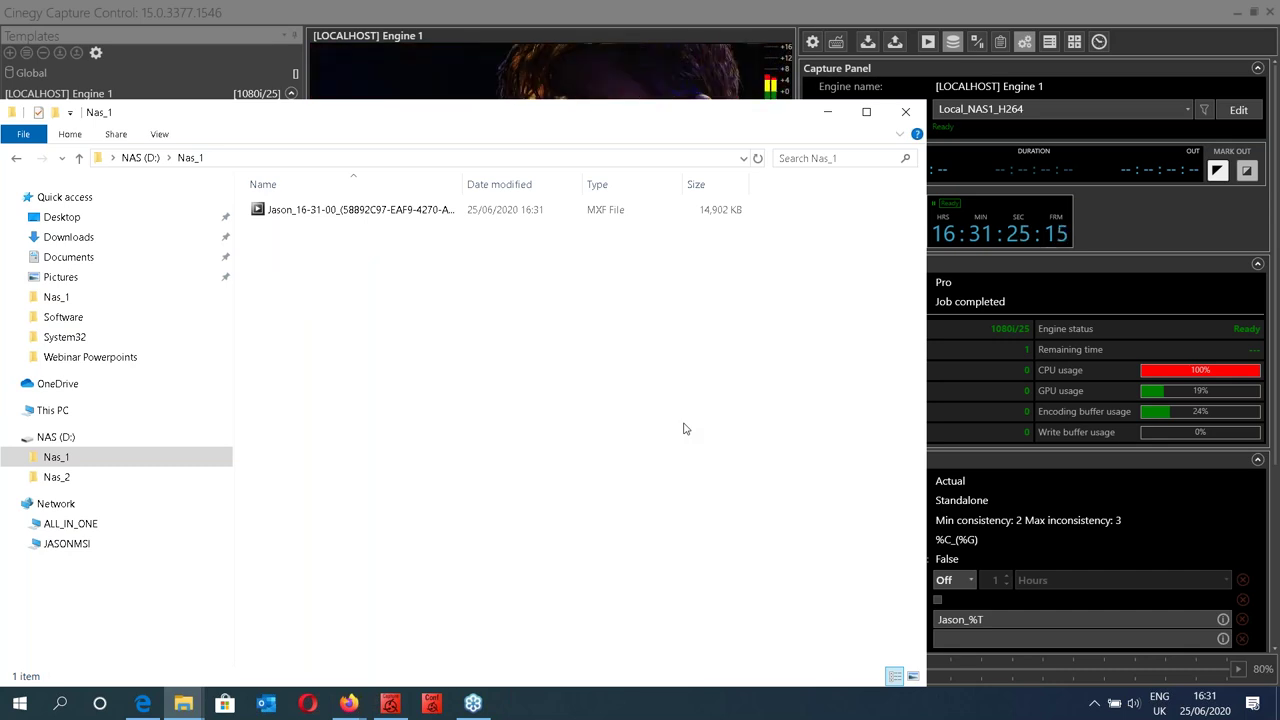
pyautogui.doubleClick(304, 212)
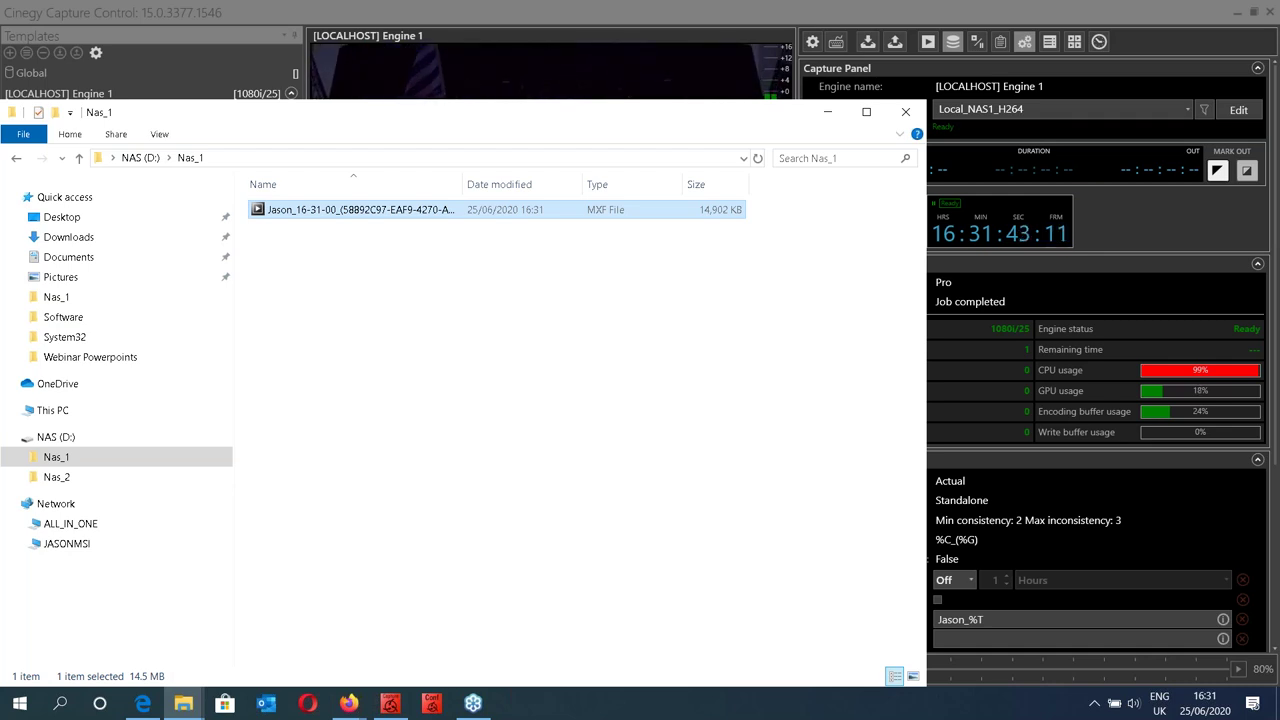
pyautogui.press('Return')
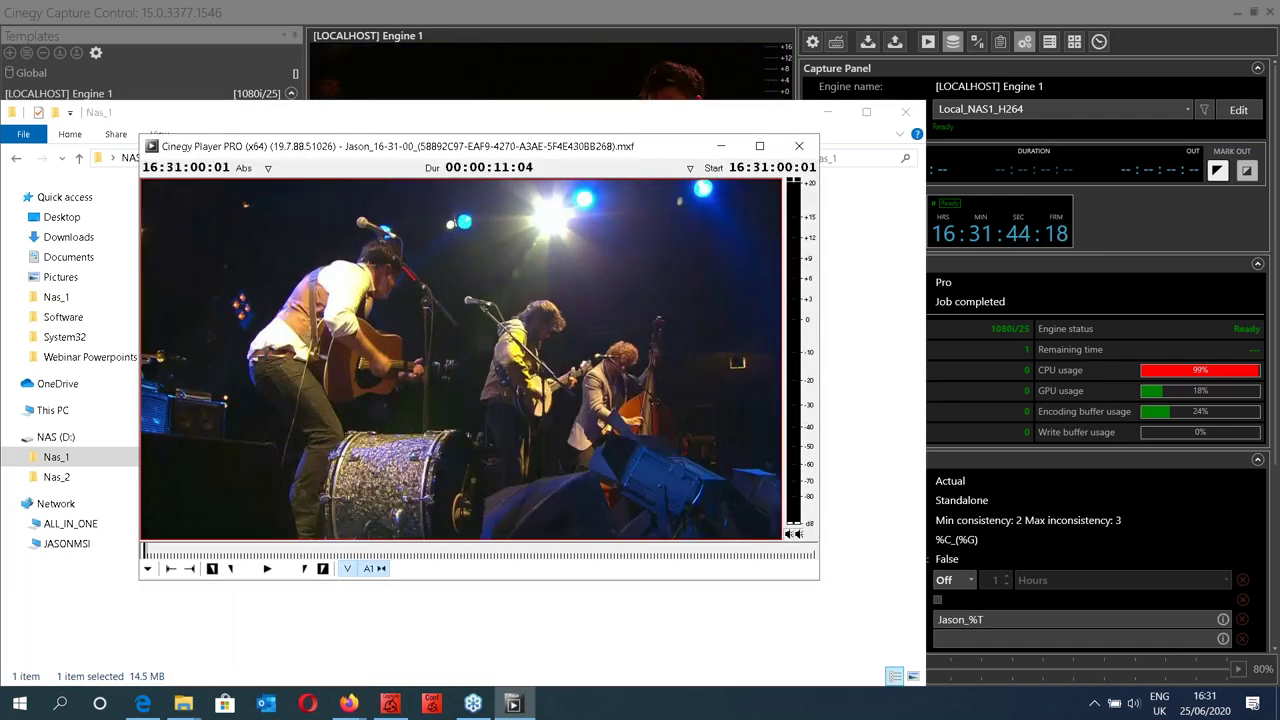
# Step: Play a few seconds of the recorded clip, then stop it and close the player and the folder window
pyautogui.click(267, 570)
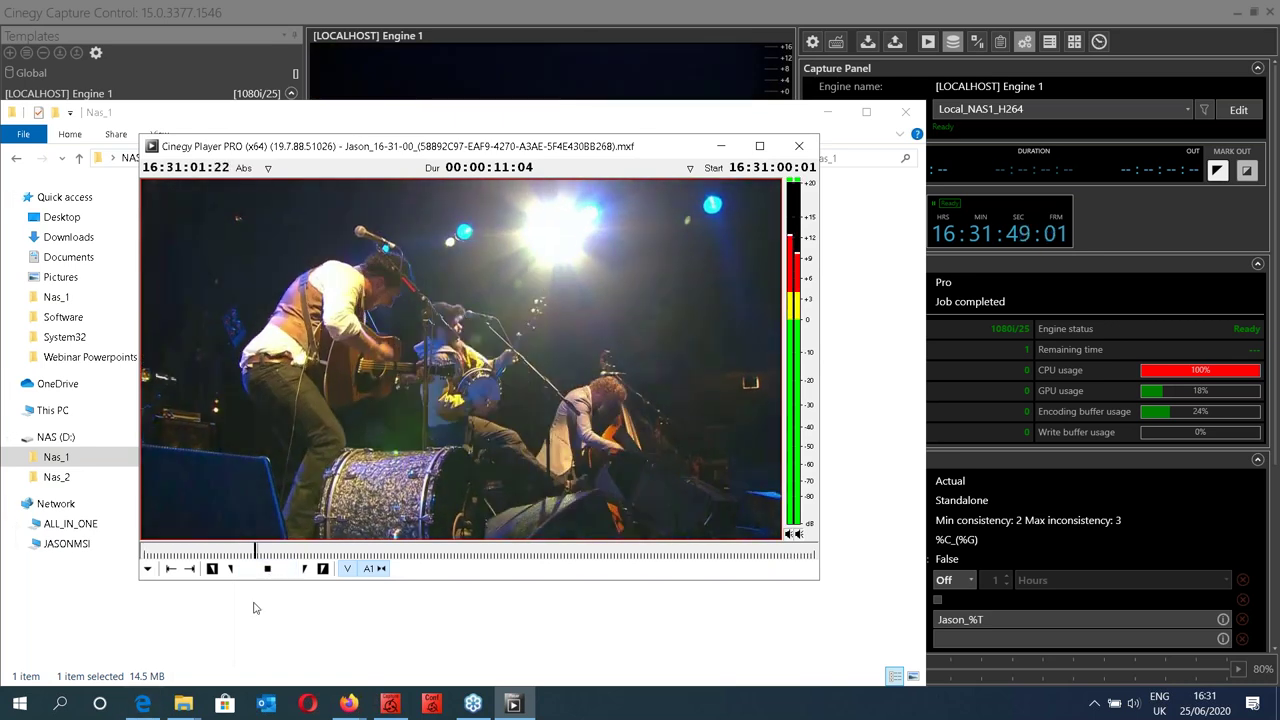
pyautogui.click(268, 568)
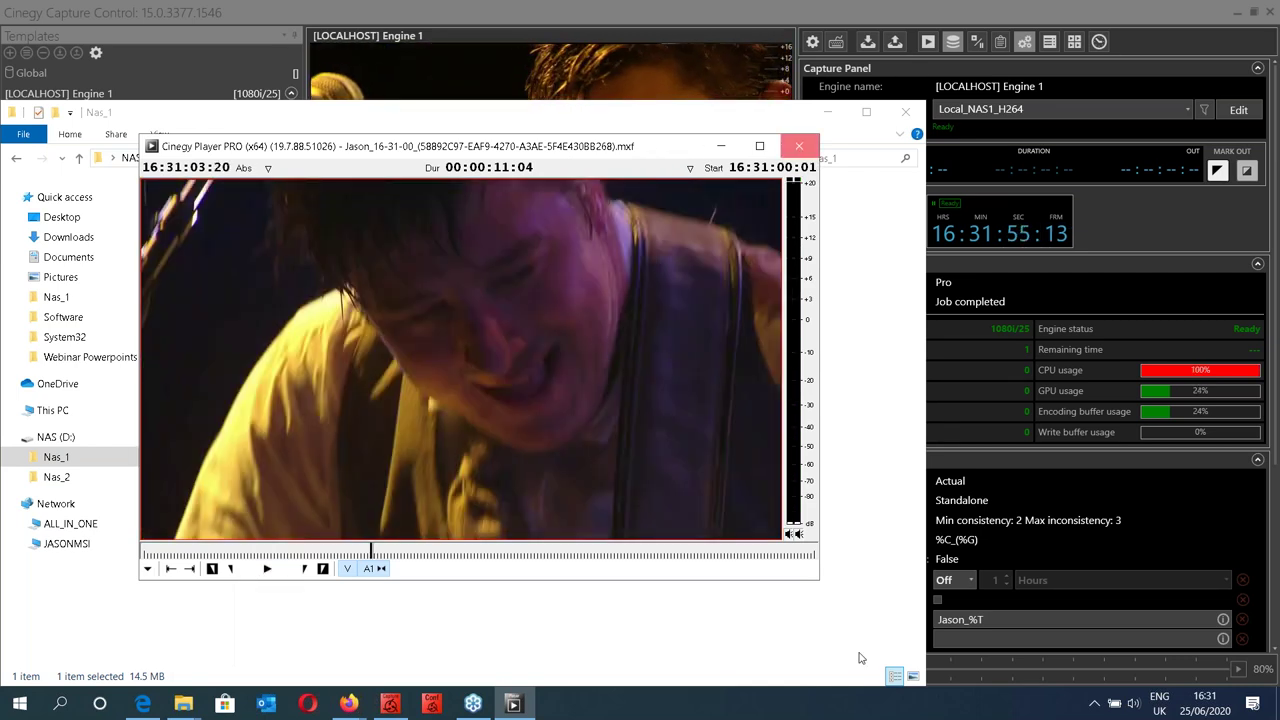
pyautogui.click(805, 149)
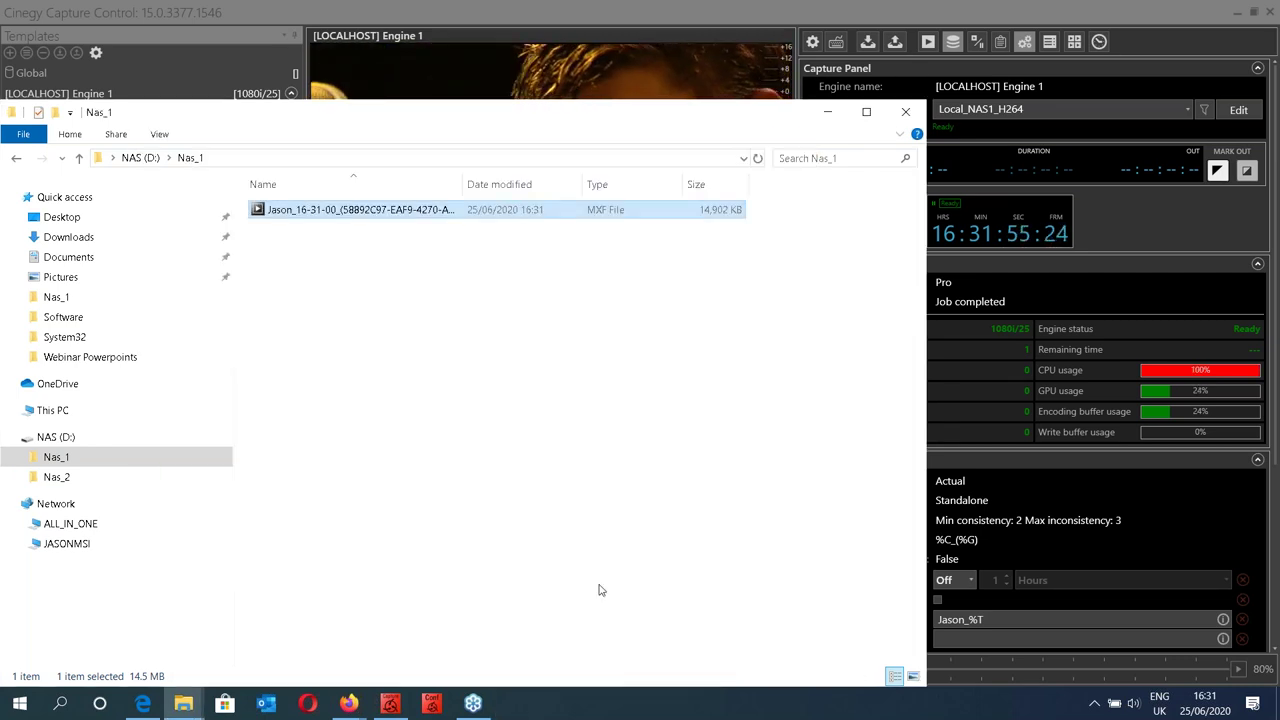
pyautogui.click(906, 112)
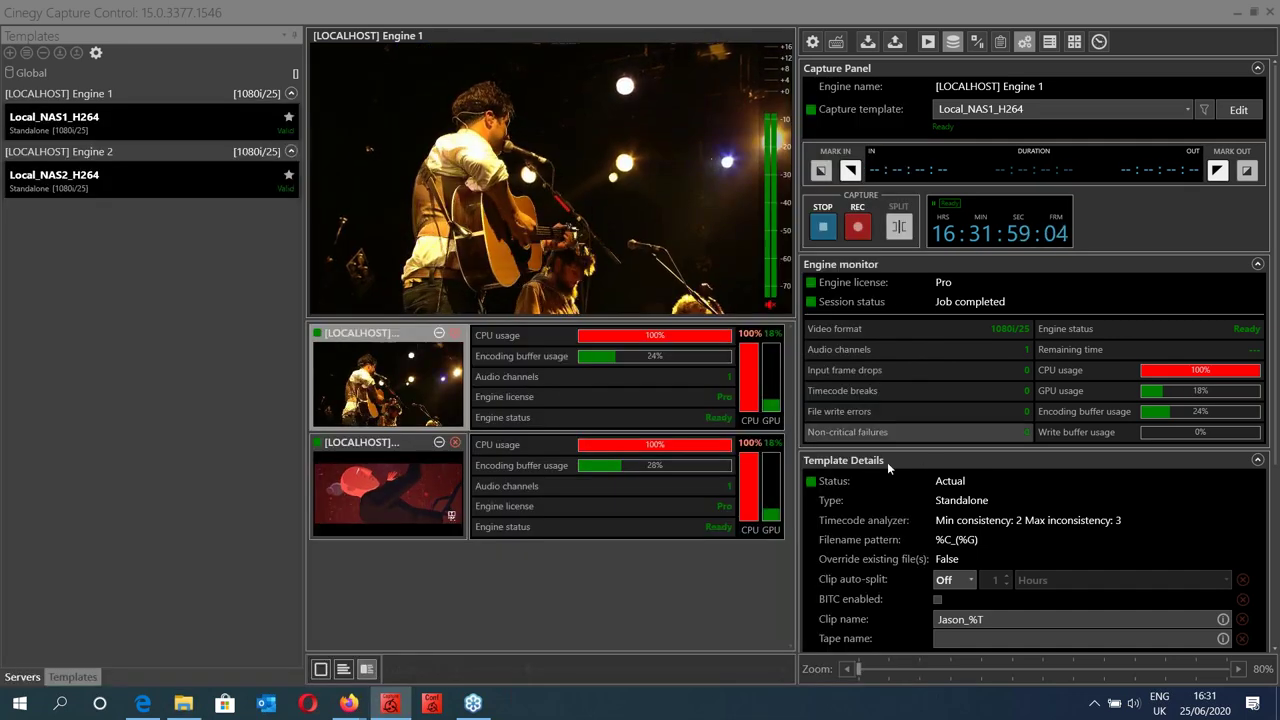
# Step: Examine the new planned task form for the capture schedule without saving it, and close Cinegy Capture Control
pyautogui.scroll(-5, 1088, 494)
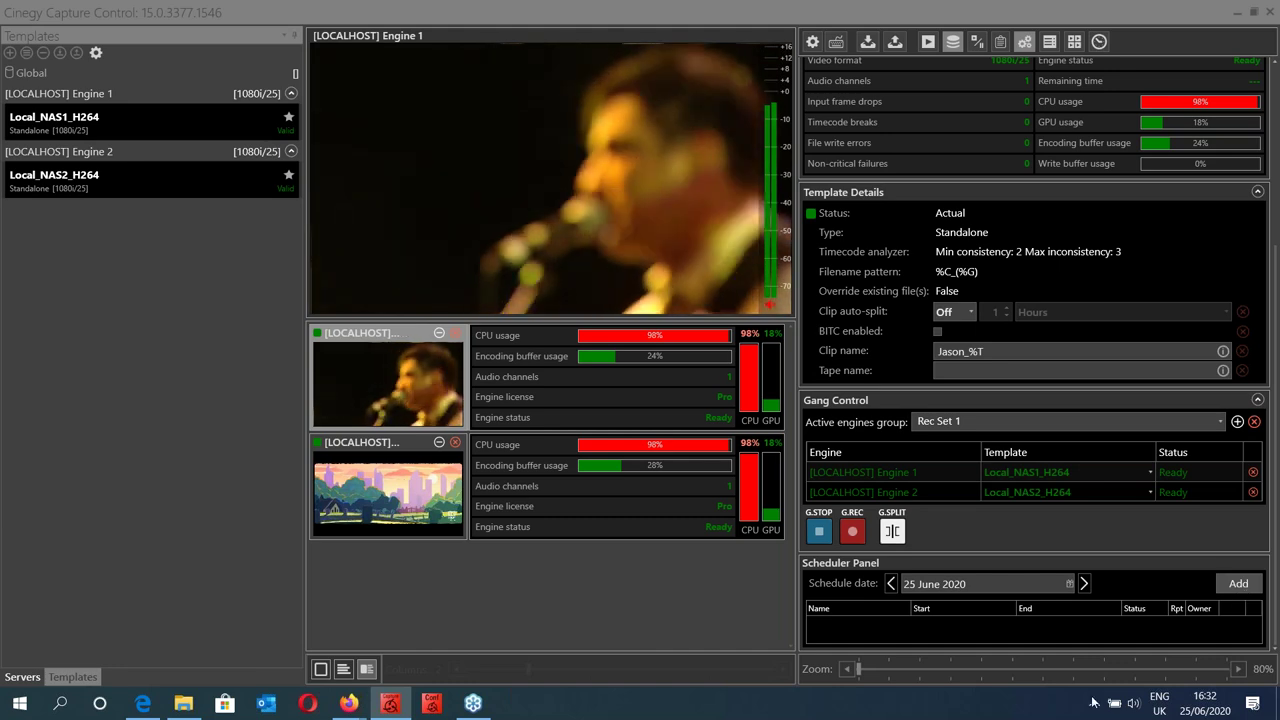
pyautogui.click(1252, 583)
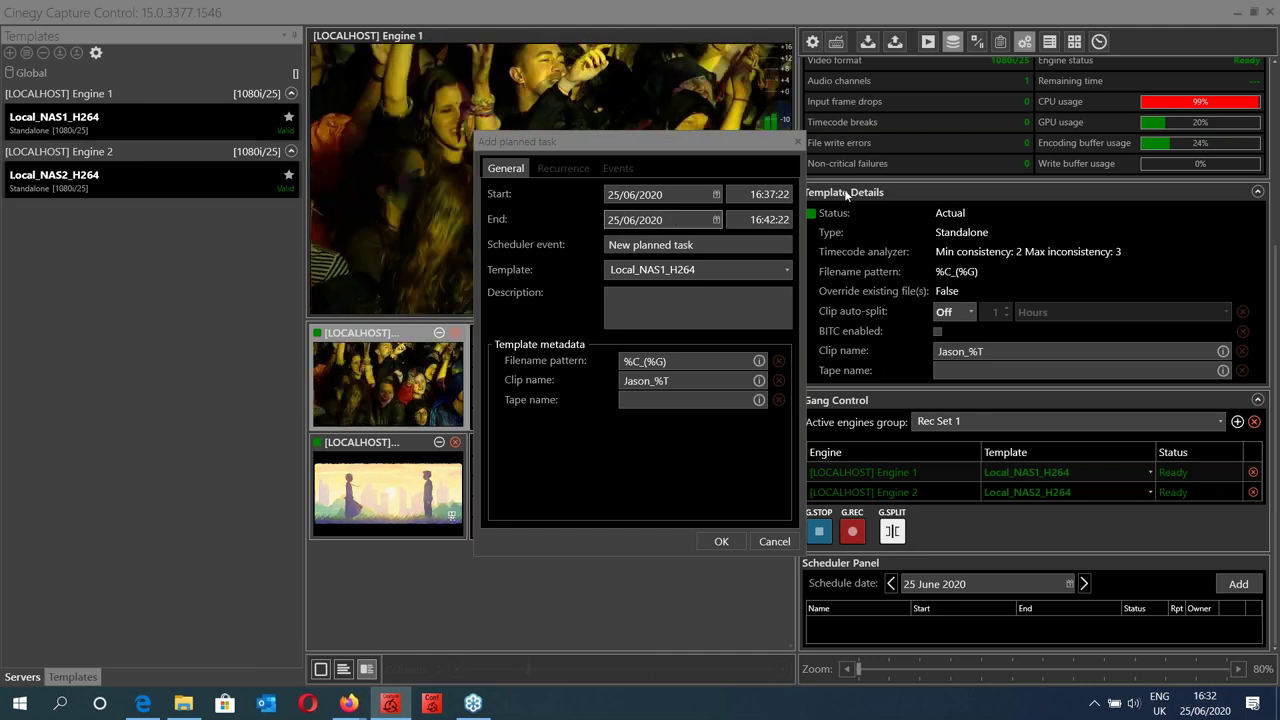
pyautogui.click(798, 139)
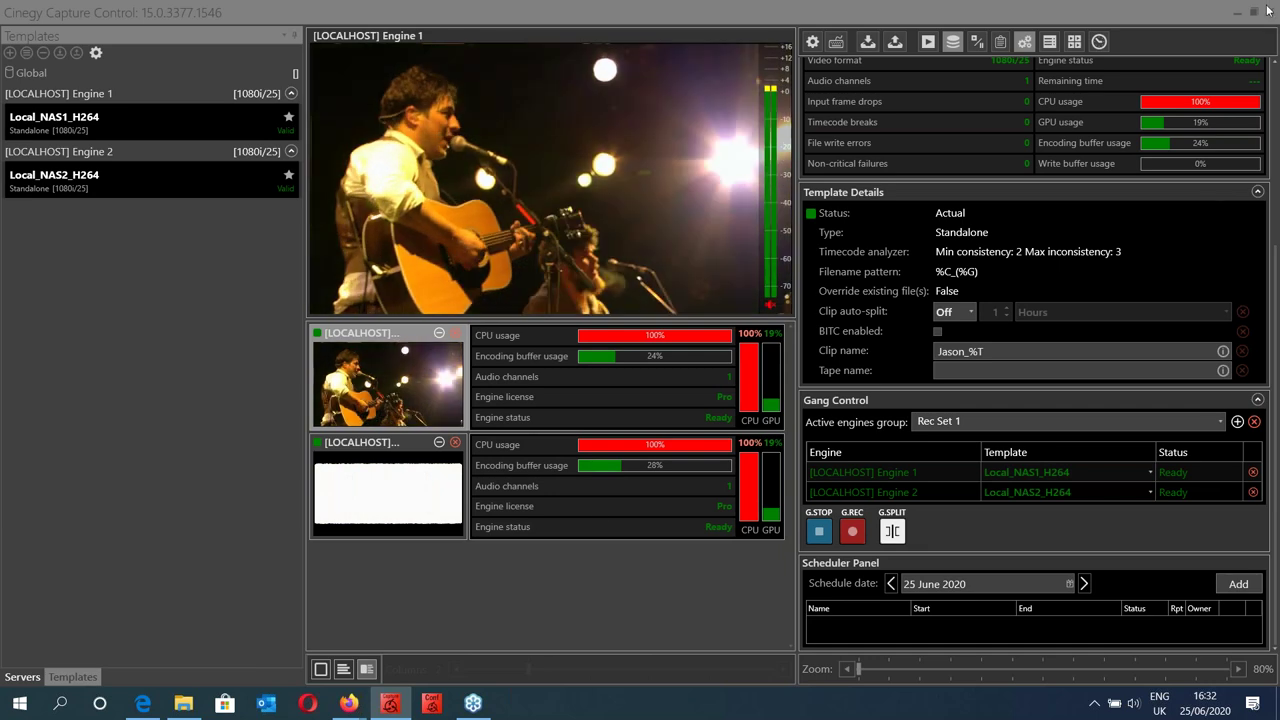
pyautogui.click(1273, 16)
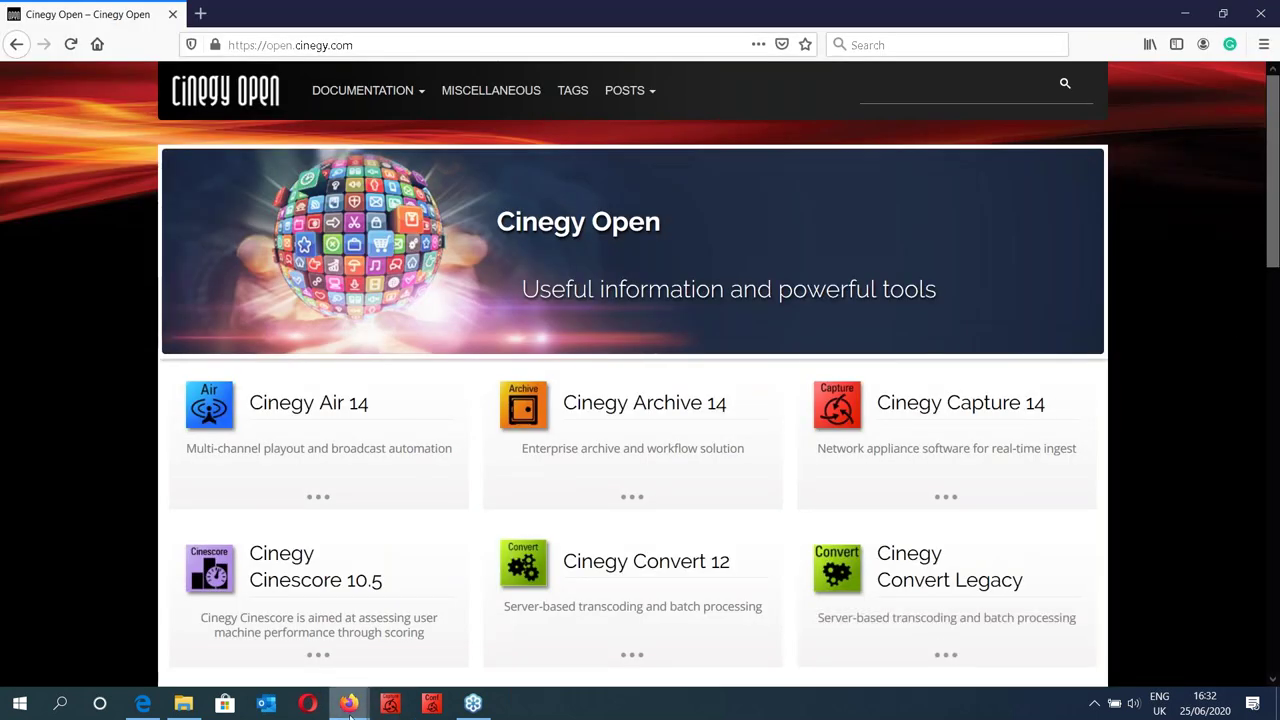
# Step: Open the bookmarked Cinegy Capture Control web page in a new Firefox tab
pyautogui.moveTo(349, 711)
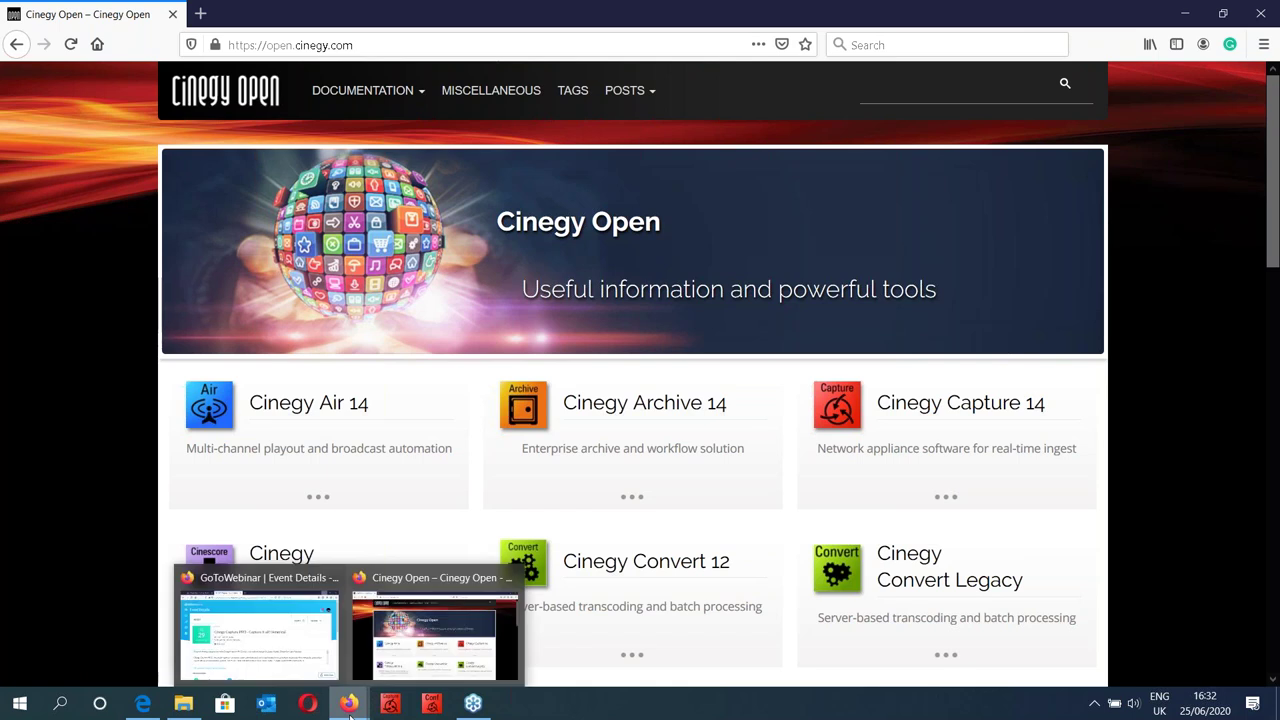
pyautogui.click(200, 13)
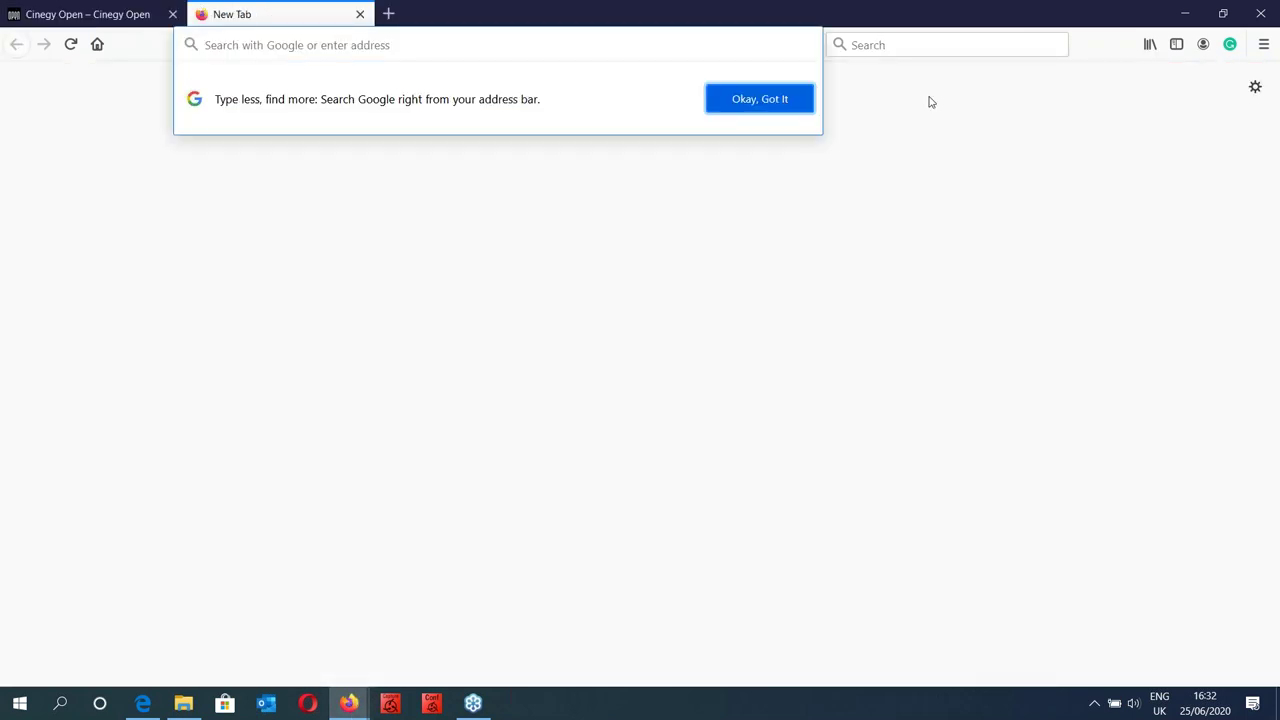
pyautogui.click(905, 138)
pyautogui.click(1150, 45)
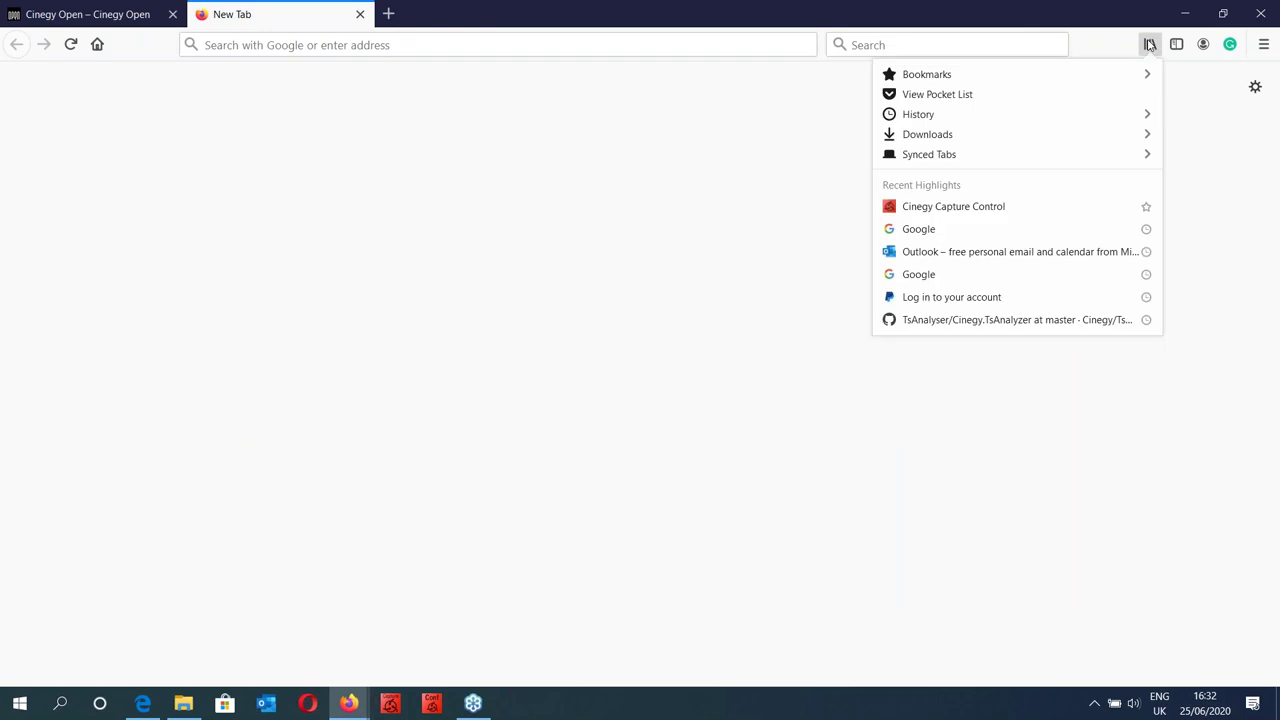
pyautogui.click(1028, 217)
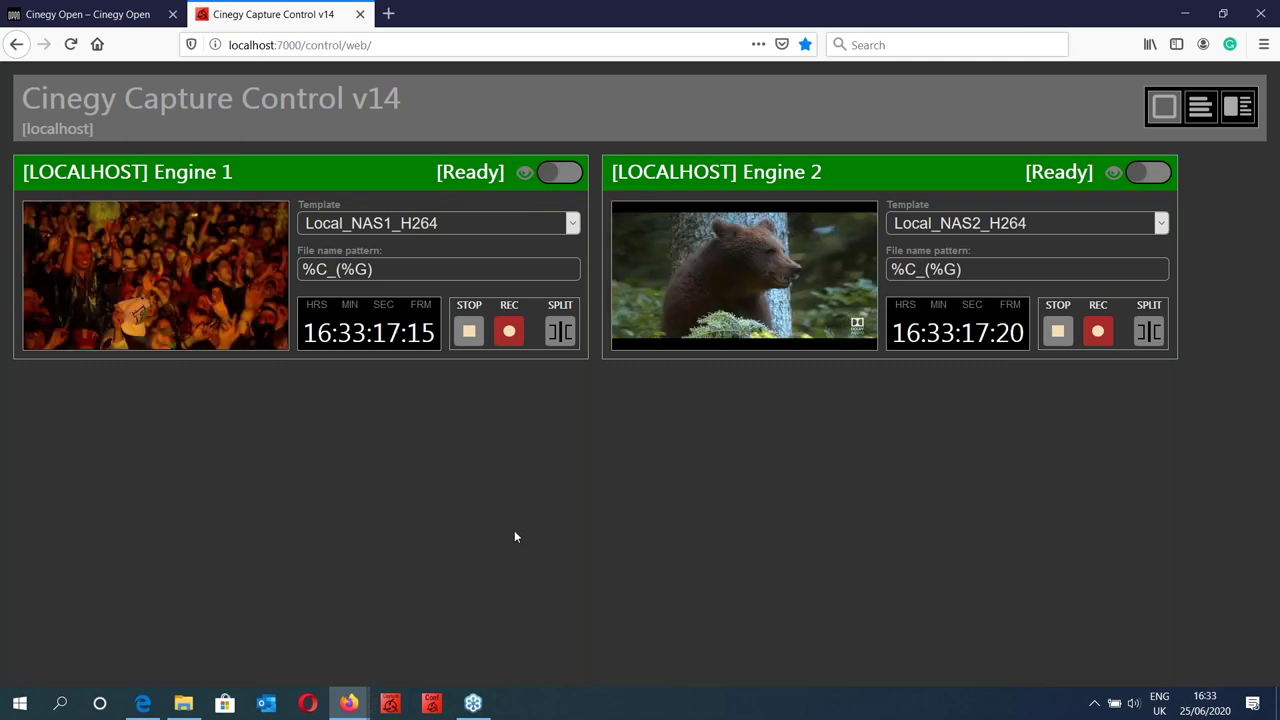
# Step: Record a clip on Engine 2 with the Local_NAS2_H264 template, stop the recording and close the web control page
pyautogui.click(1097, 331)
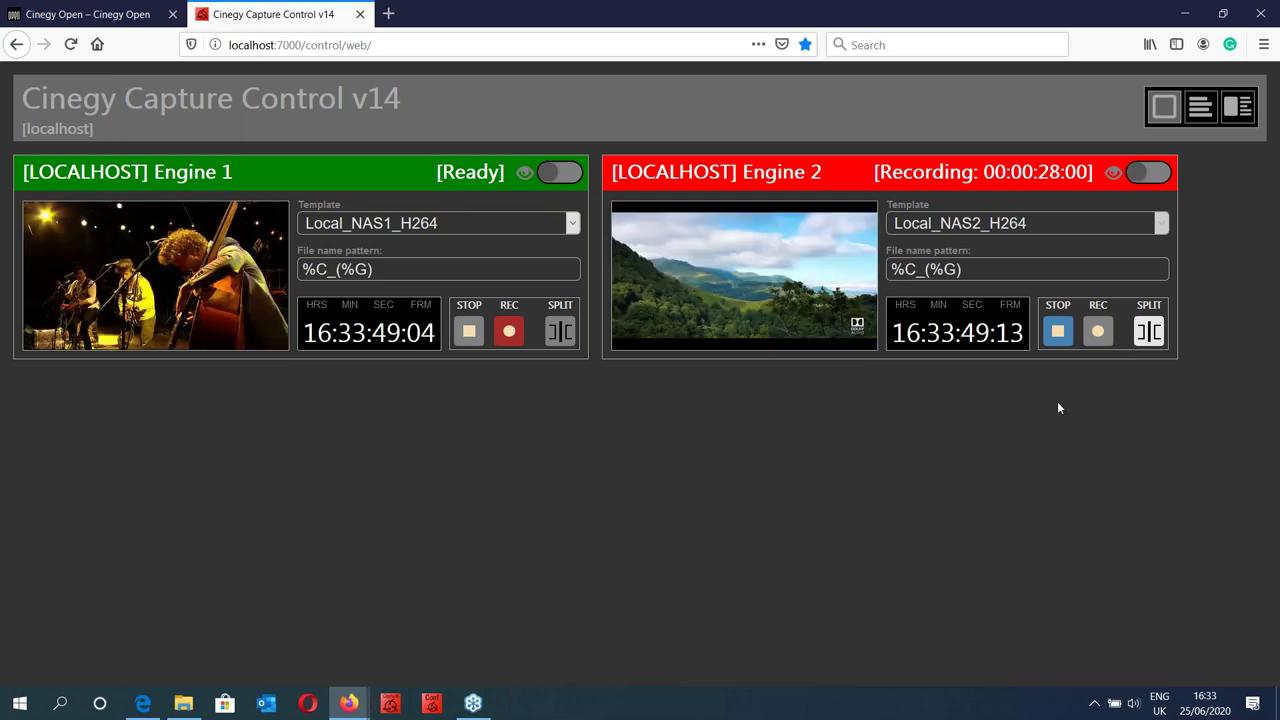
pyautogui.click(1058, 333)
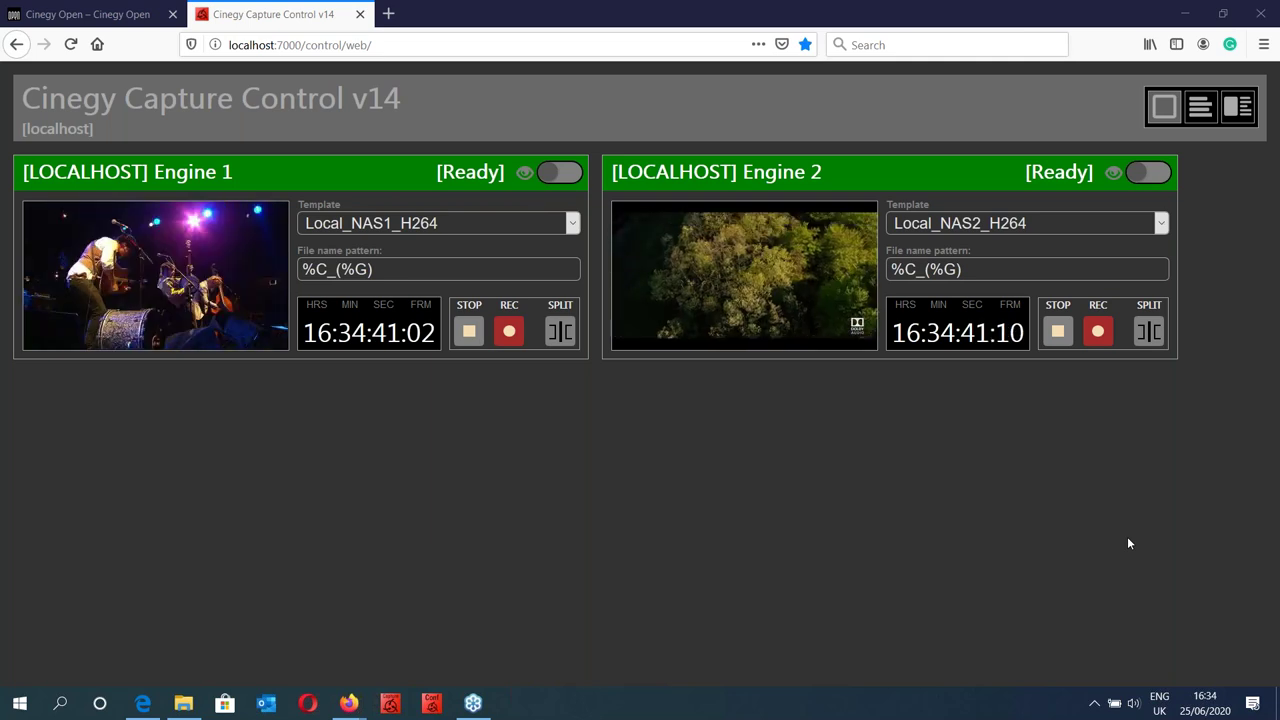
pyautogui.press('super')
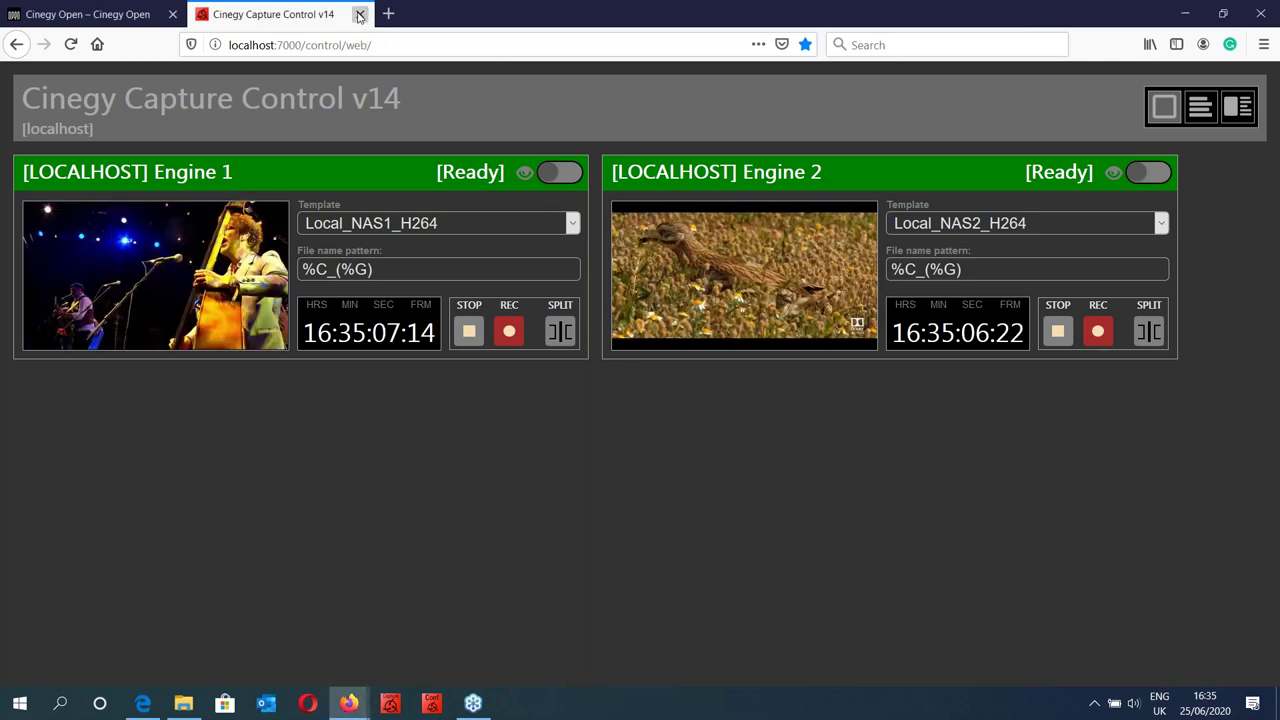
pyautogui.click(361, 15)
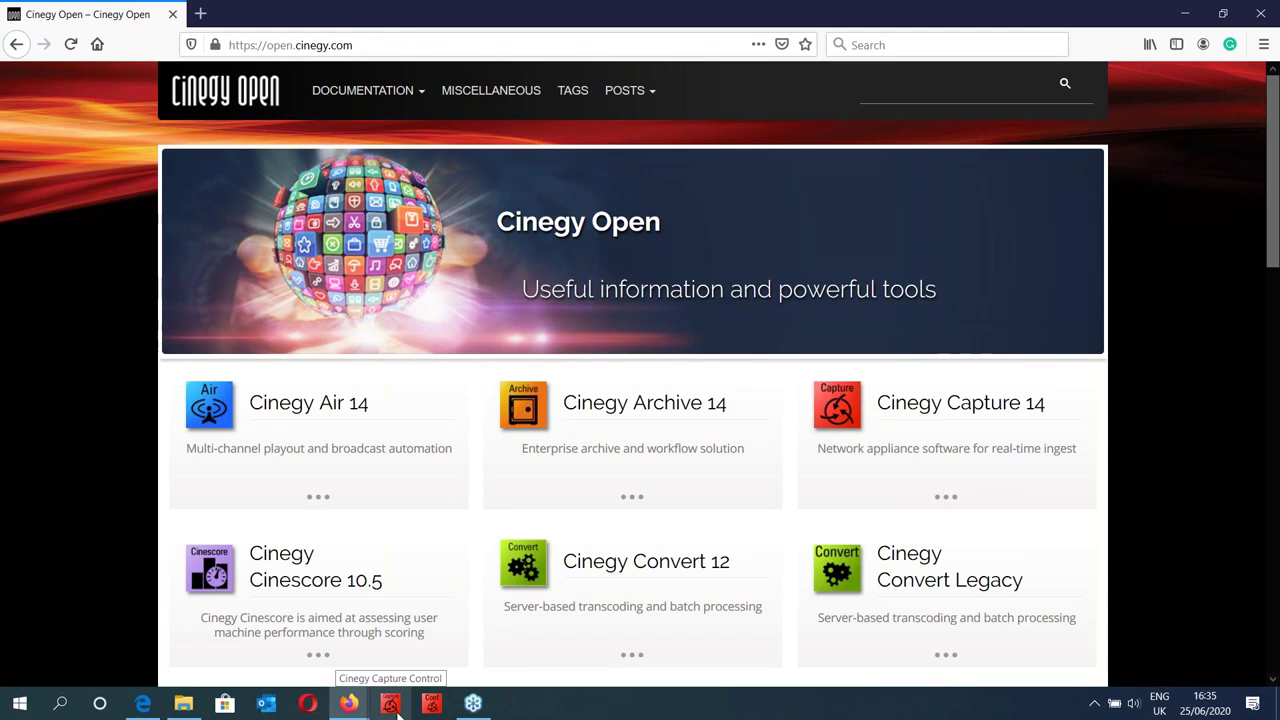
# Step: Connect Cinegy Capture Manager to localhost, examine the engine information of Capture Service (2), and close the manager
pyautogui.click(431, 705)
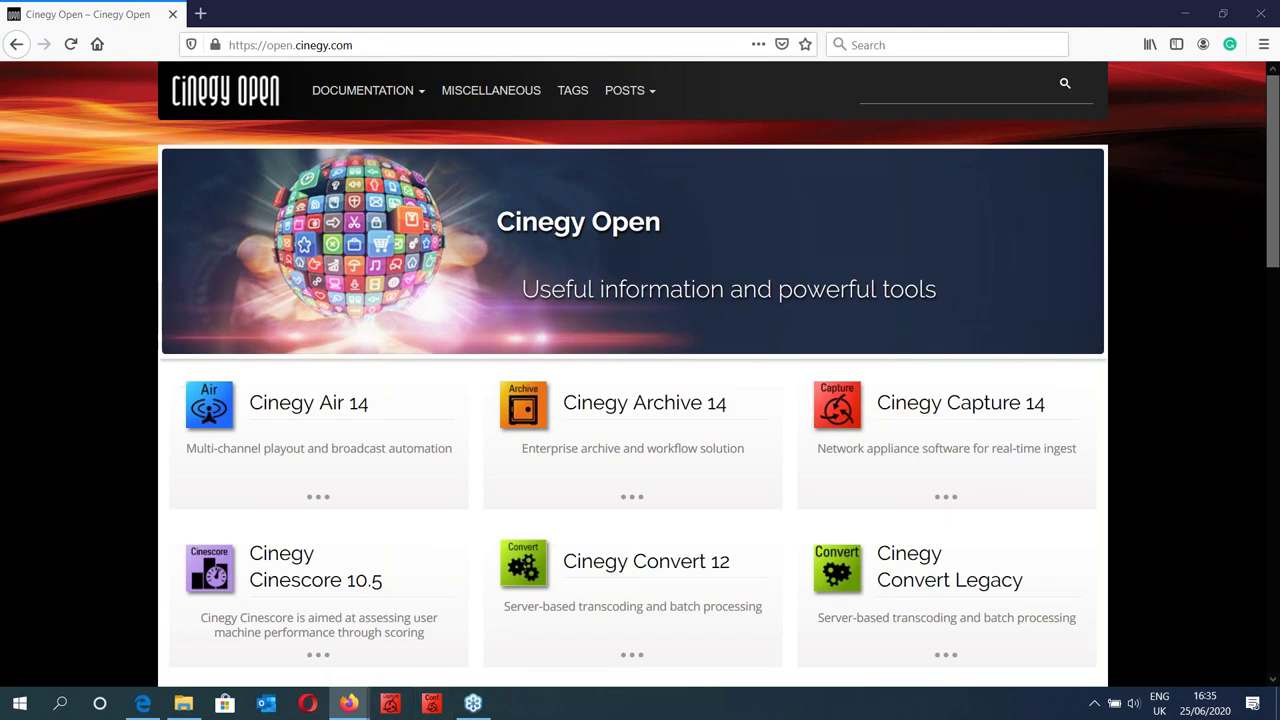
pyautogui.moveTo(946, 446)
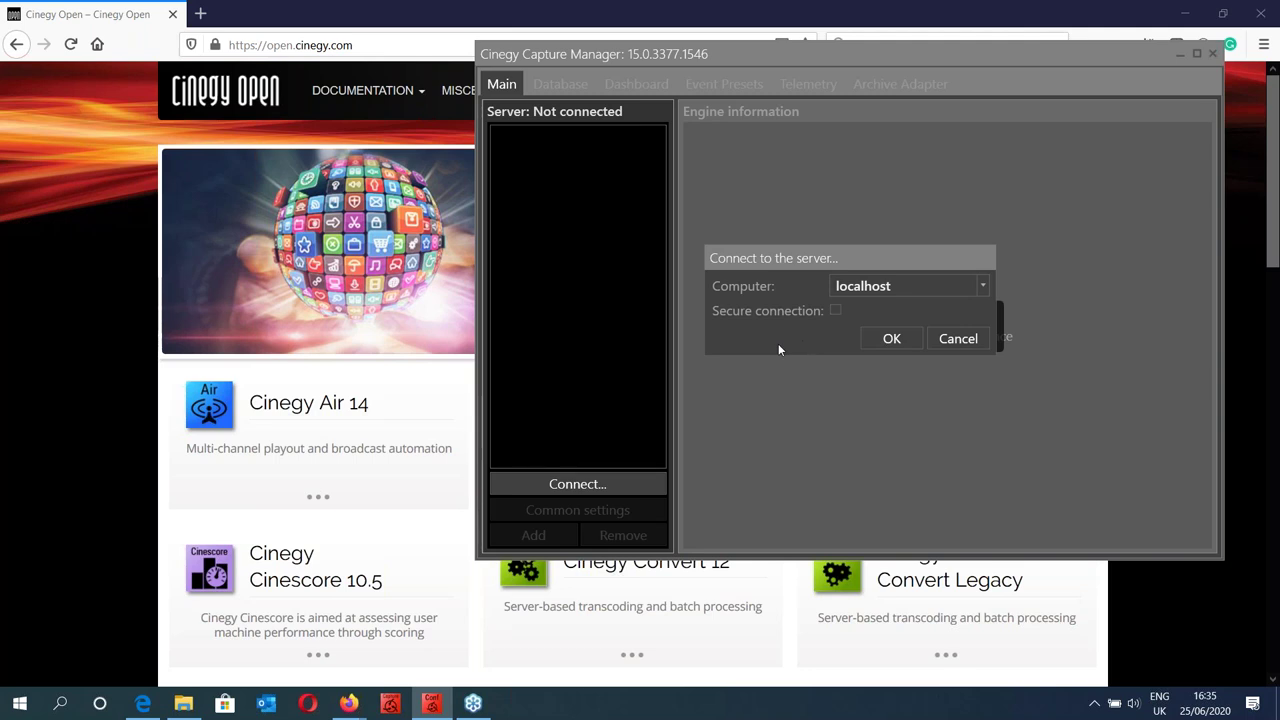
pyautogui.click(891, 339)
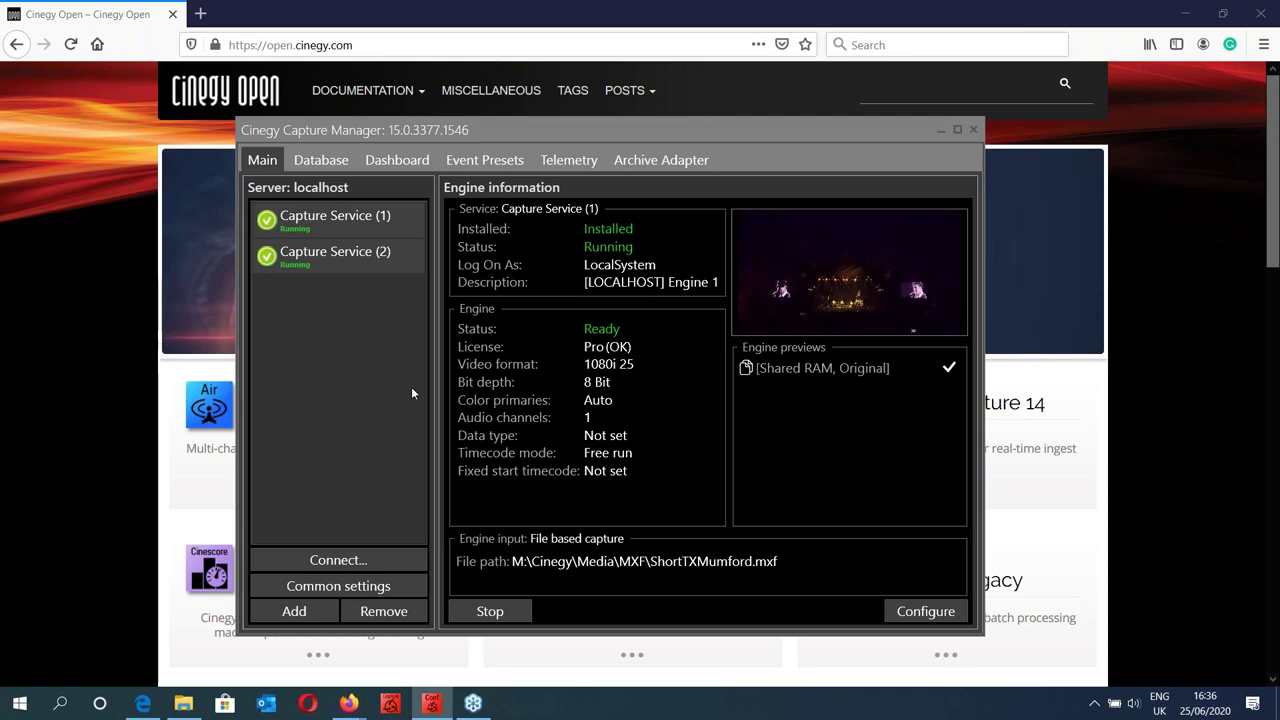
pyautogui.click(346, 256)
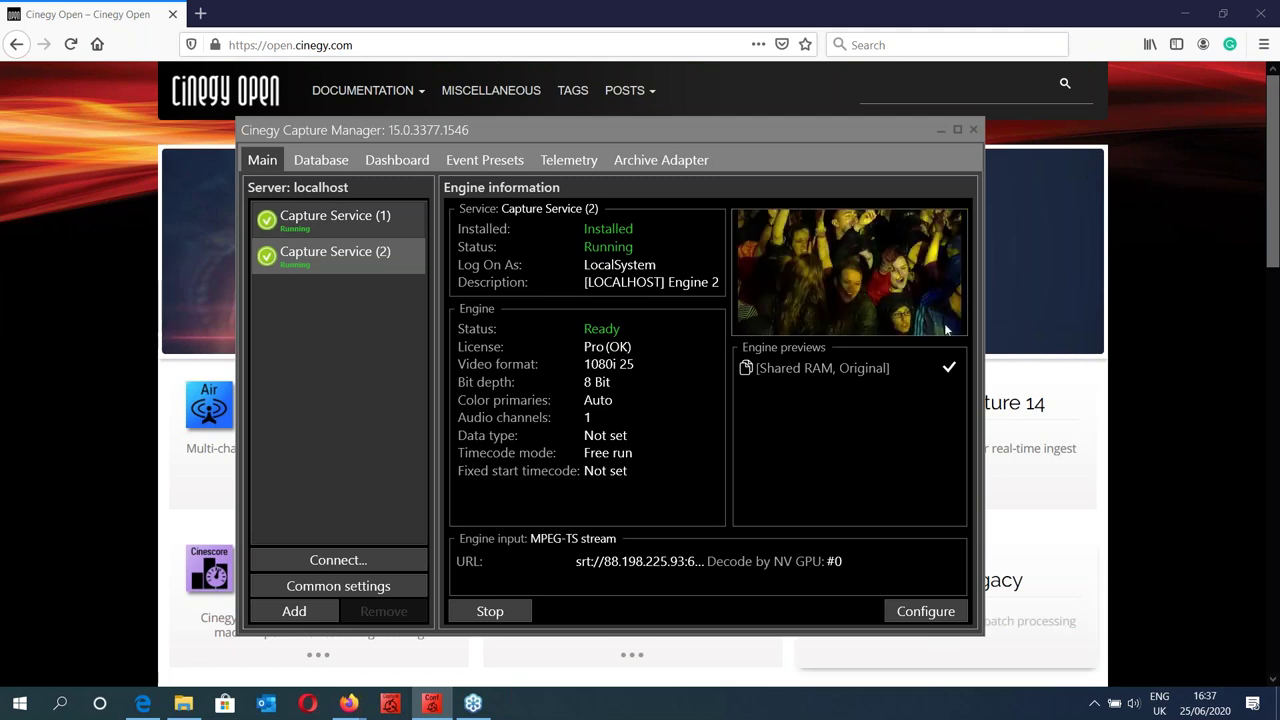
pyautogui.click(975, 129)
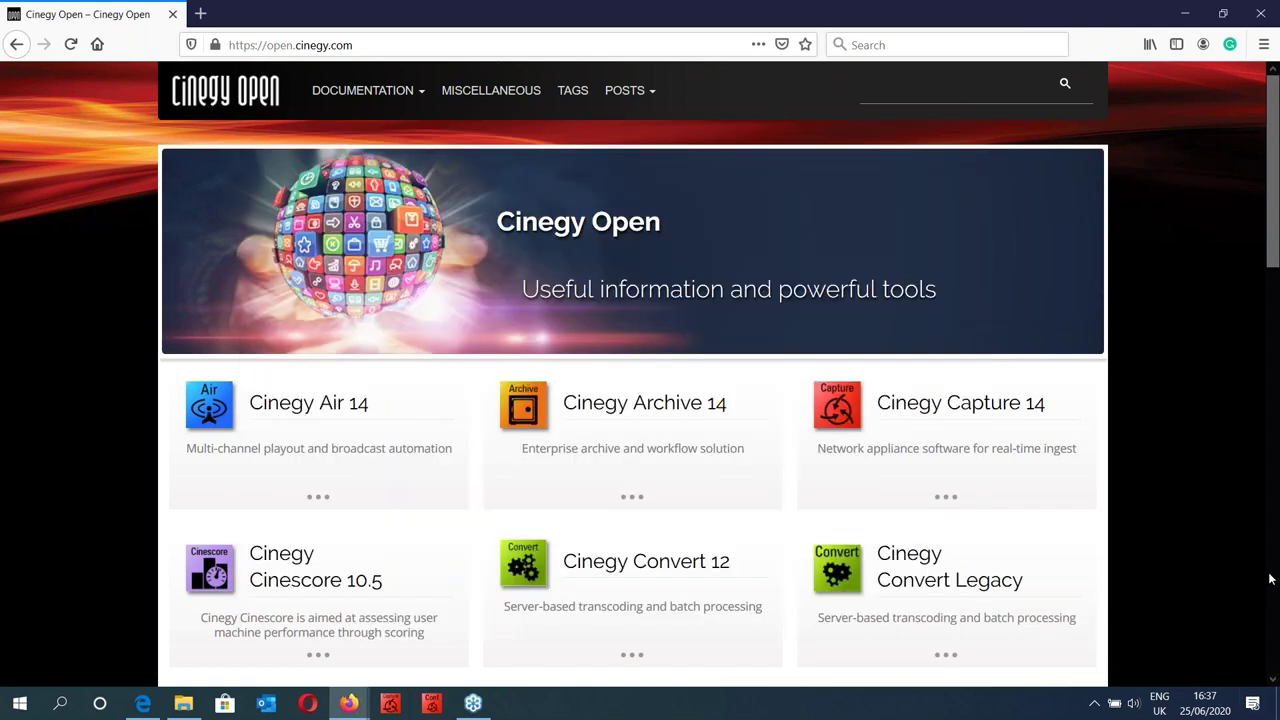